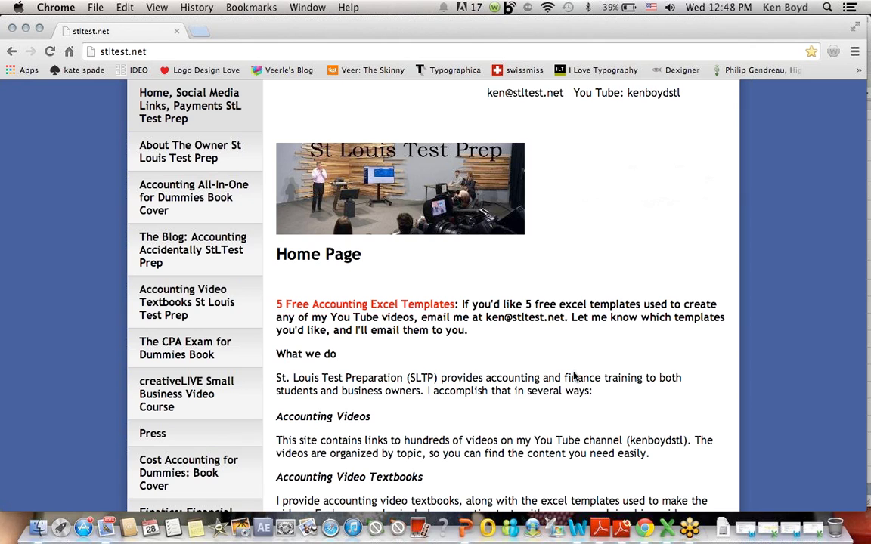
Step: Switch to the Cost 23 Activity Based Costing.xlsx workbook in Excel and highlight the Cost Accounting 23 (Part 2) and Activity-Based Costing (ABC) headings
{"action": "left_click", "coordinate": [601, 526]}
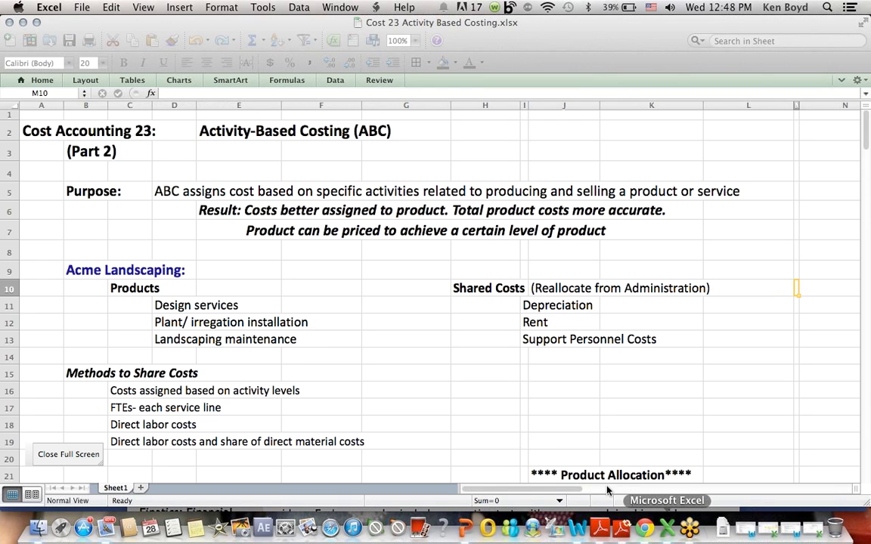
{"action": "left_click_drag", "start_coordinate": [14, 155], "coordinate": [129, 156]}
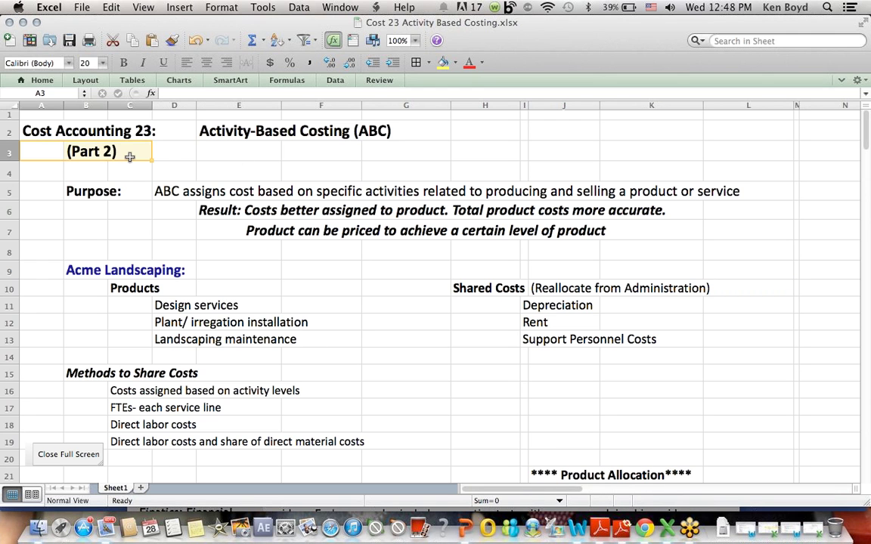
{"action": "left_click", "coordinate": [46, 133]}
{"action": "left_click_drag", "start_coordinate": [45, 133], "coordinate": [140, 135]}
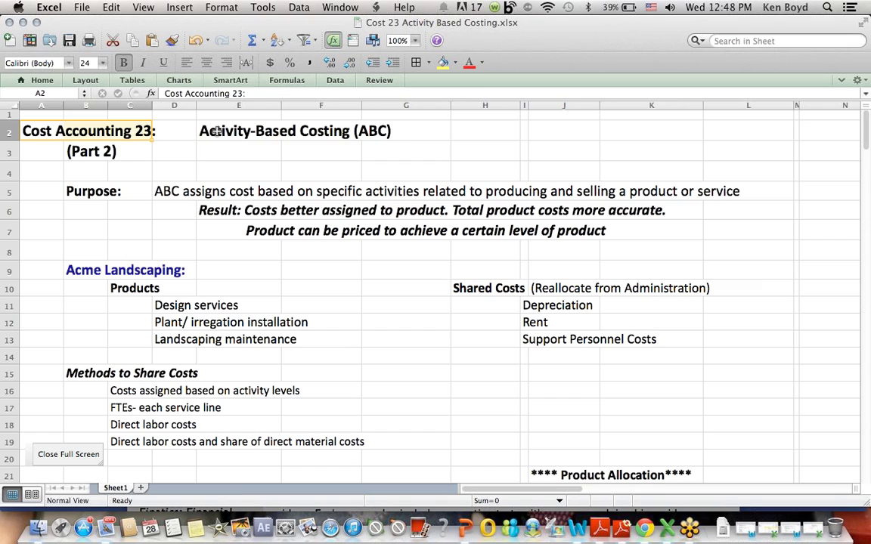
{"action": "left_click_drag", "start_coordinate": [227, 132], "coordinate": [472, 139]}
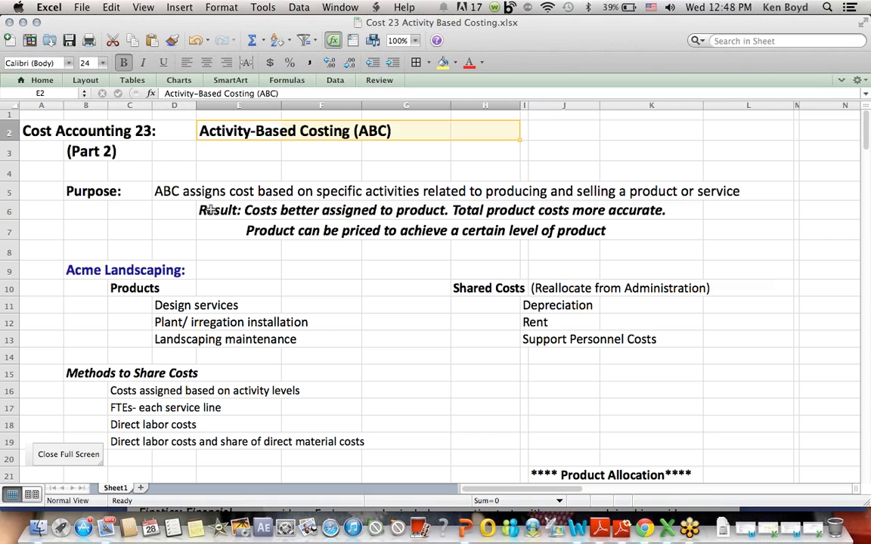
Step: Review the Purpose statement and the Result lines about assigning costs and pricing products, highlighting each part of rows 5 to 7
{"action": "left_click", "coordinate": [91, 194]}
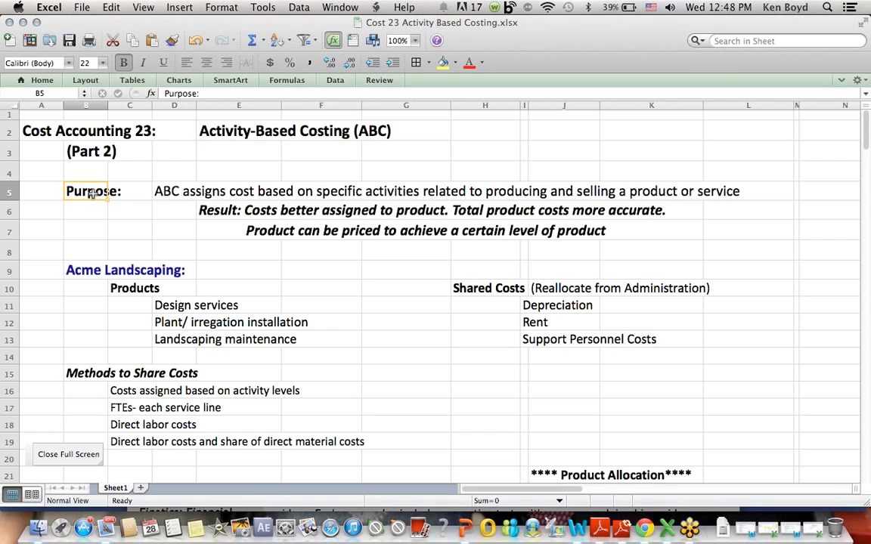
{"action": "left_click_drag", "start_coordinate": [248, 194], "coordinate": [396, 192]}
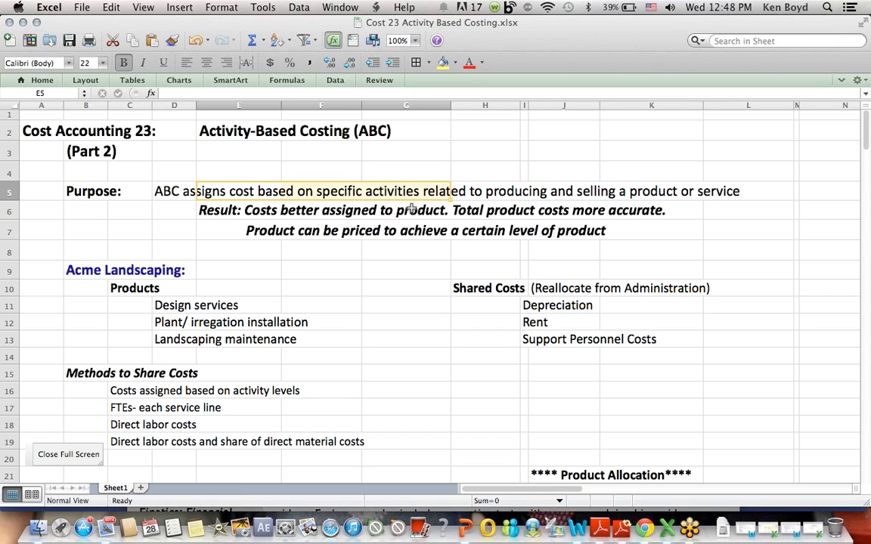
{"action": "left_click", "coordinate": [558, 151]}
{"action": "left_click_drag", "start_coordinate": [495, 192], "coordinate": [737, 192]}
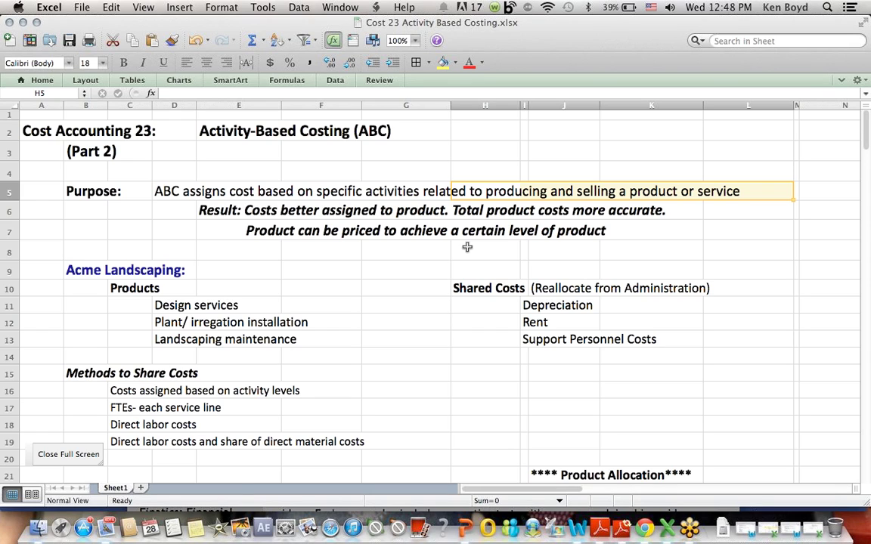
{"action": "left_click_drag", "start_coordinate": [262, 214], "coordinate": [693, 202]}
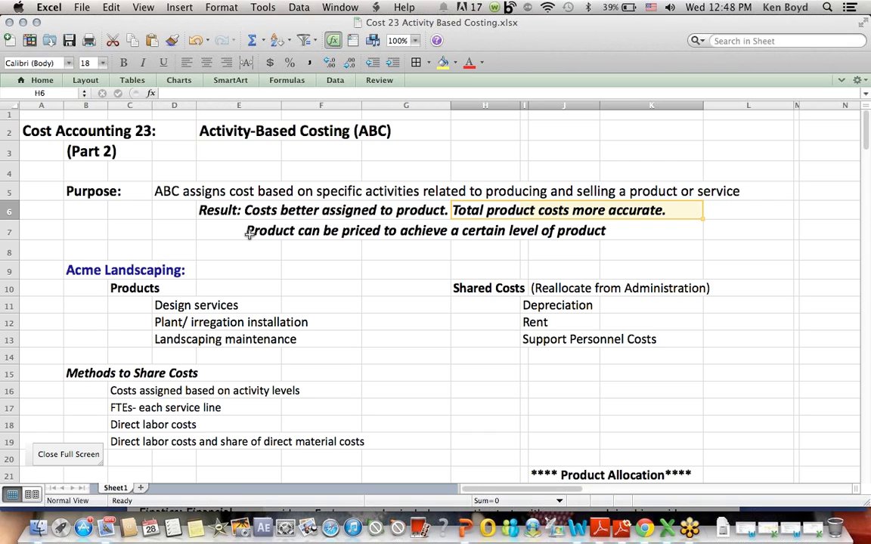
{"action": "left_click_drag", "start_coordinate": [248, 235], "coordinate": [375, 232]}
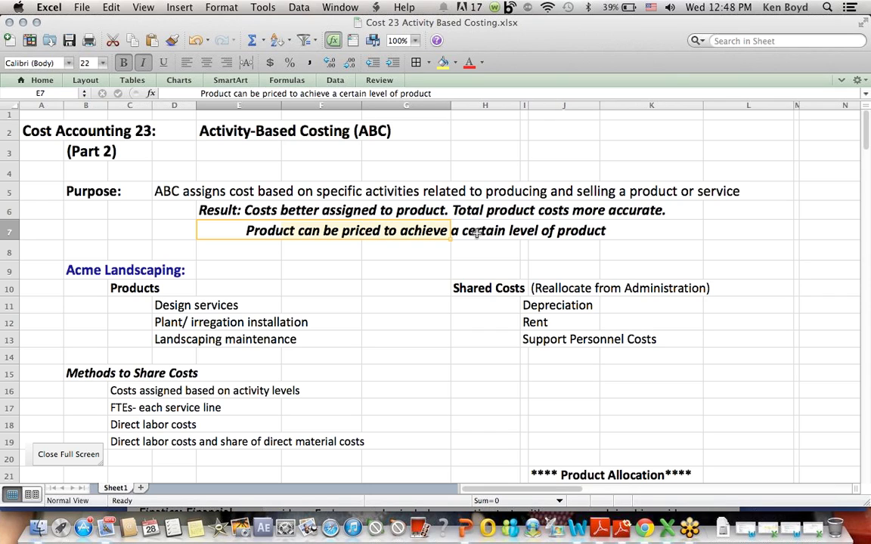
{"action": "left_click_drag", "start_coordinate": [476, 231], "coordinate": [689, 235]}
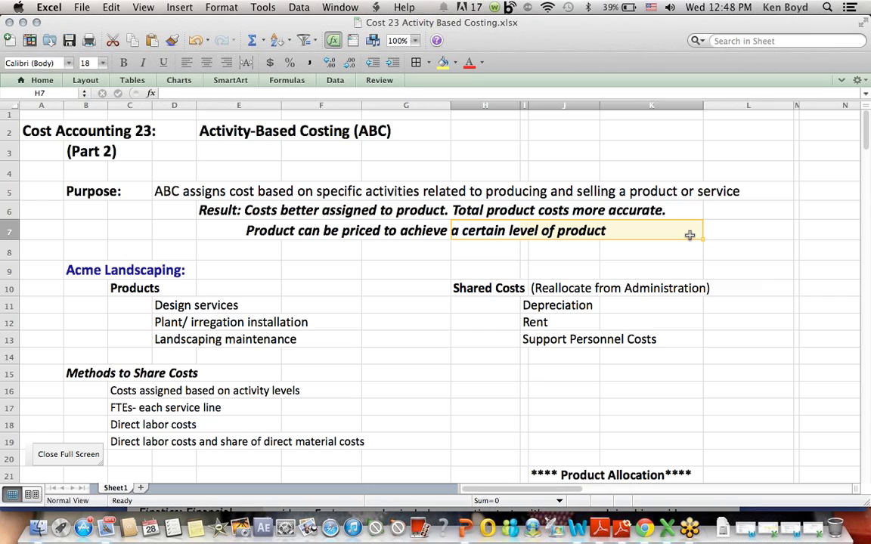
Step: Review the Acme Landscaping product list, highlighting design services, plant/irrigation installation and landscaping maintenance
{"action": "left_click_drag", "start_coordinate": [52, 271], "coordinate": [250, 272]}
{"action": "left_click_drag", "start_coordinate": [145, 288], "coordinate": [437, 356]}
{"action": "left_click_drag", "start_coordinate": [156, 305], "coordinate": [343, 309]}
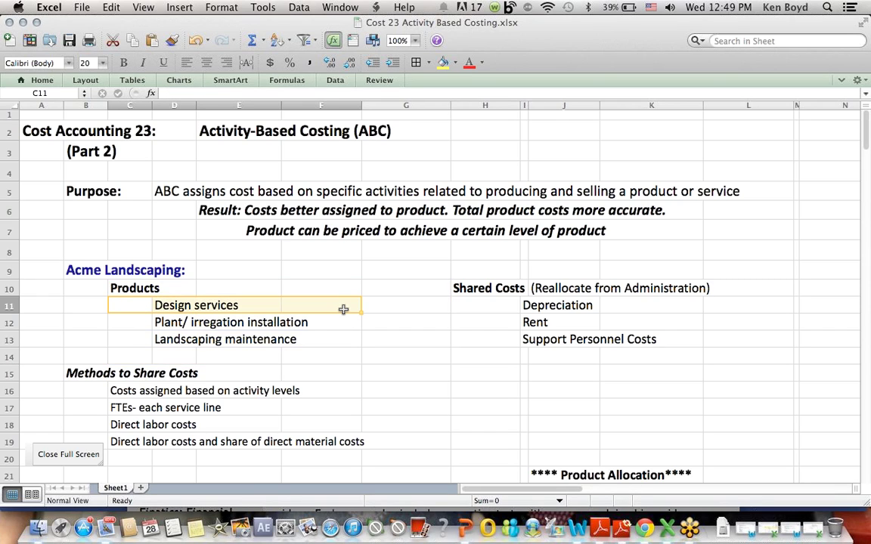
{"action": "left_click_drag", "start_coordinate": [140, 322], "coordinate": [395, 320]}
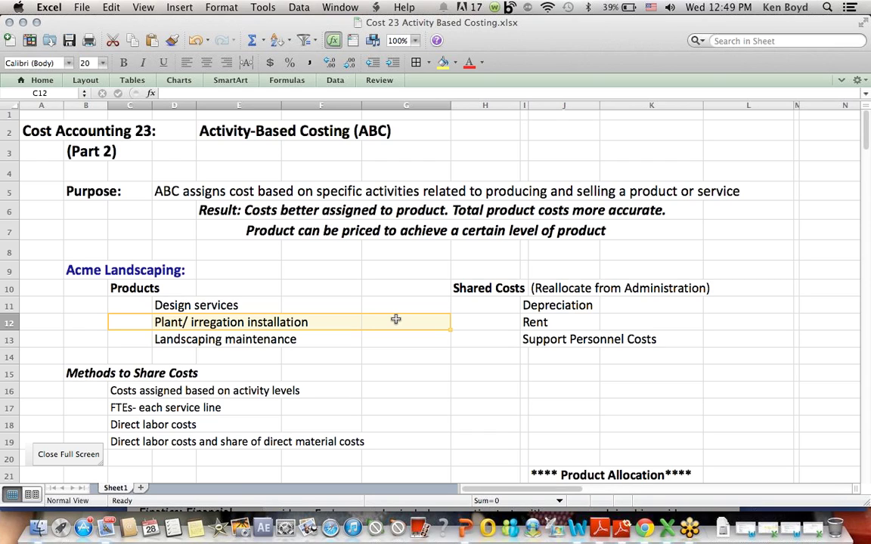
{"action": "left_click_drag", "start_coordinate": [156, 339], "coordinate": [352, 343]}
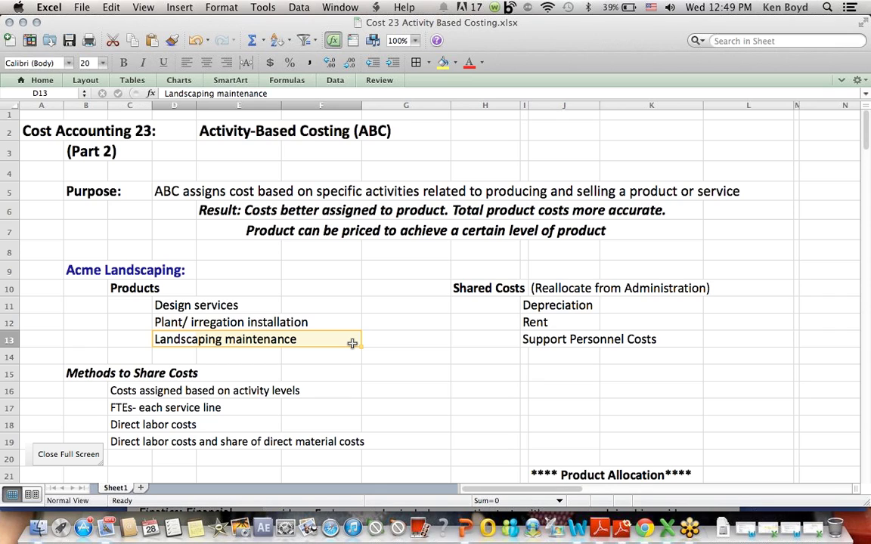
{"action": "left_click_drag", "start_coordinate": [76, 286], "coordinate": [426, 336]}
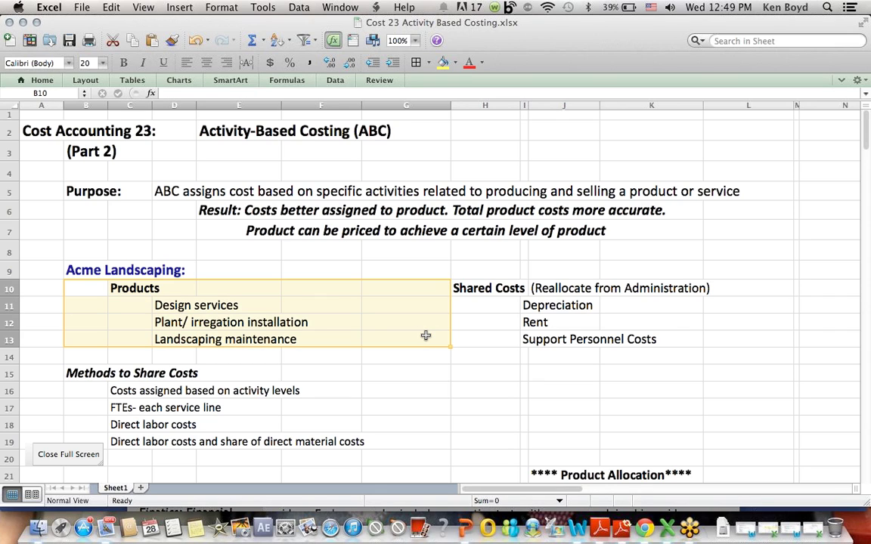
{"action": "left_click", "coordinate": [83, 270]}
{"action": "left_click_drag", "start_coordinate": [142, 306], "coordinate": [342, 336]}
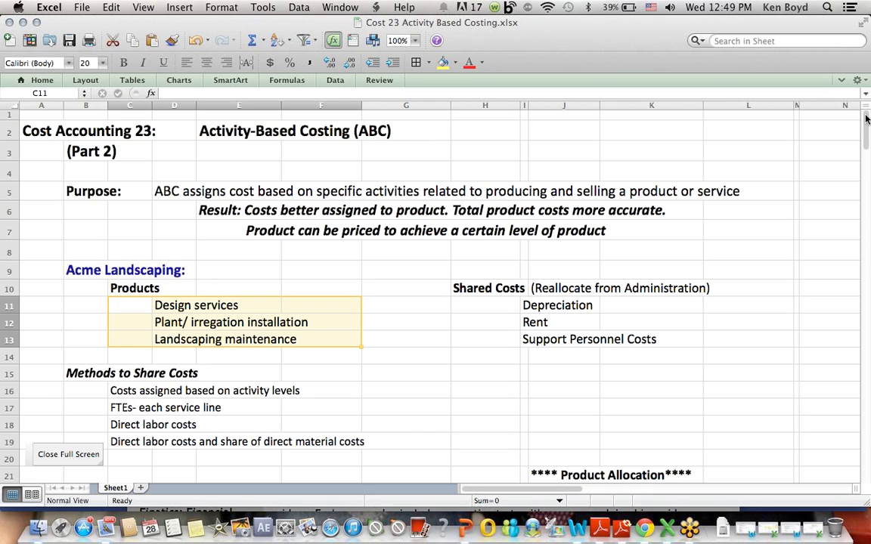
Step: Examine the Allocation of Shared Costs: By Specific Usage Info section, highlighting its title and the Product Allocation headings
{"action": "left_click_drag", "start_coordinate": [867, 119], "coordinate": [867, 203]}
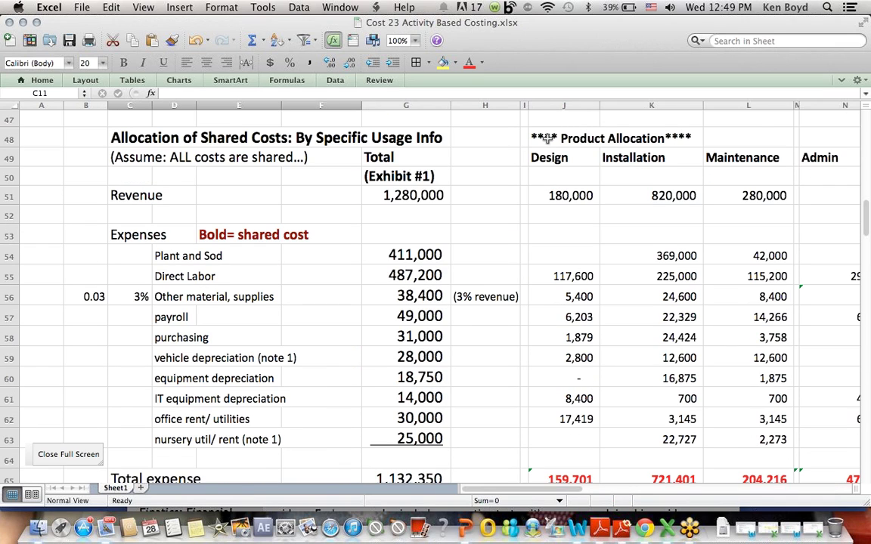
{"action": "left_click_drag", "start_coordinate": [544, 138], "coordinate": [765, 158]}
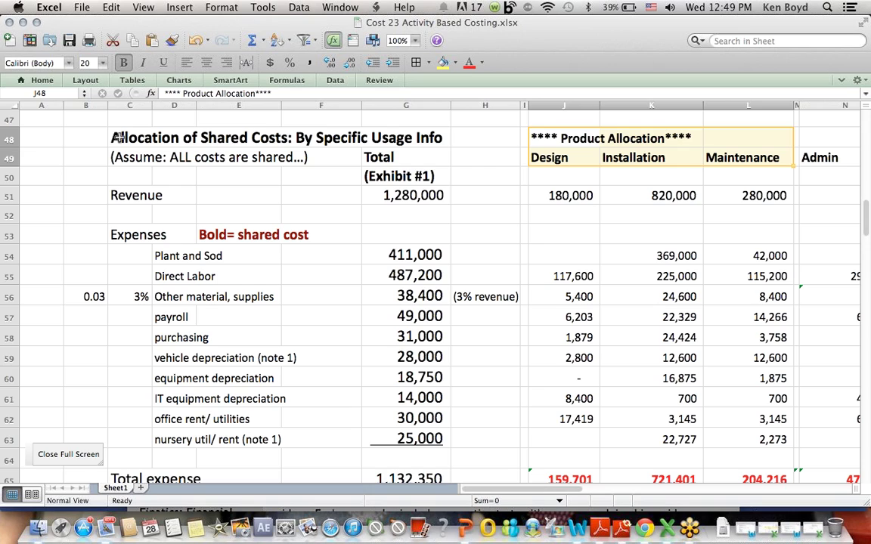
{"action": "left_click_drag", "start_coordinate": [109, 136], "coordinate": [463, 133]}
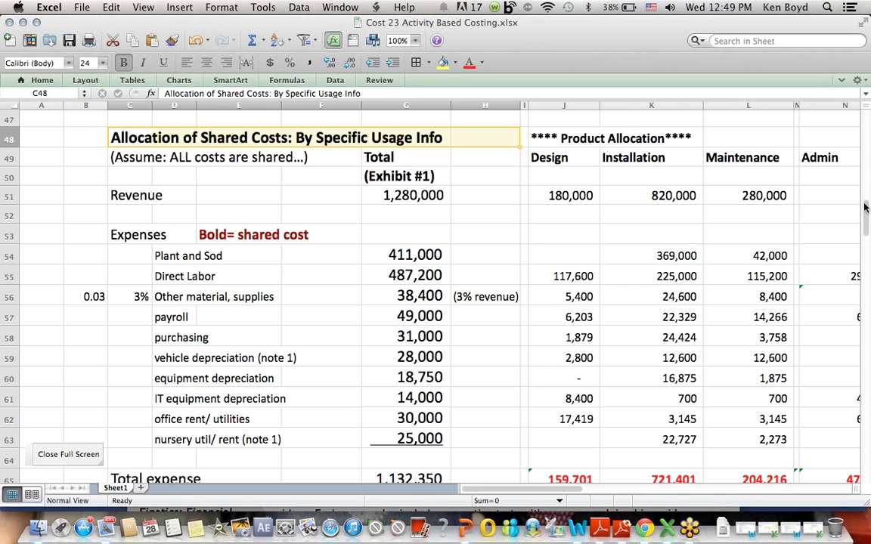
Step: Examine the expense rows from Plant and Sod to nursery rent and their allocation to Design, Installation and Maintenance
{"action": "mouse_move", "coordinate": [867, 208]}
{"action": "left_mouse_down"}
{"action": "mouse_move", "coordinate": [868, 230]}
{"action": "mouse_move", "coordinate": [867, 217]}
{"action": "left_mouse_up"}
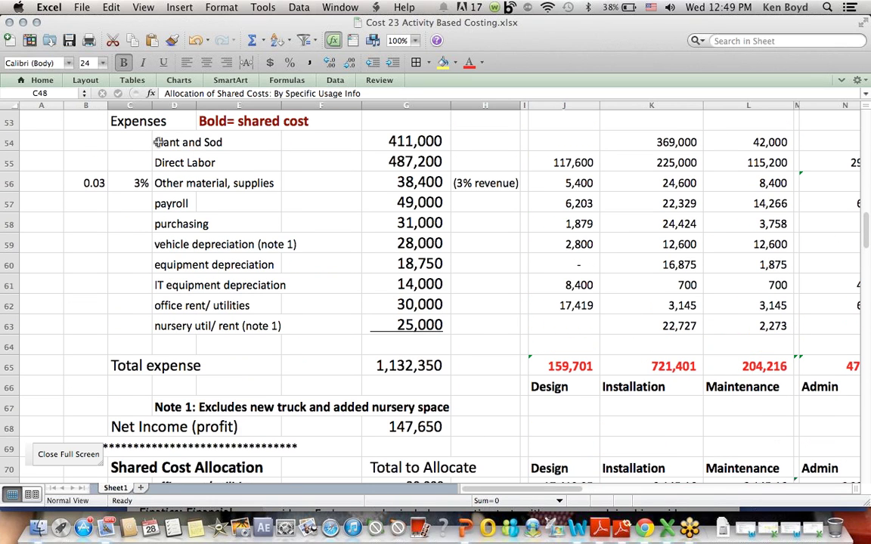
{"action": "left_click_drag", "start_coordinate": [156, 142], "coordinate": [460, 325]}
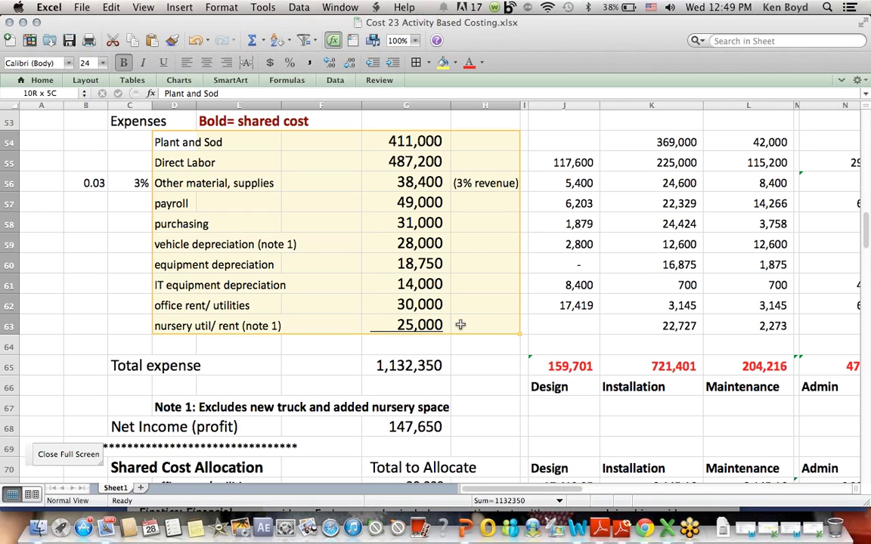
{"action": "left_click", "coordinate": [563, 407]}
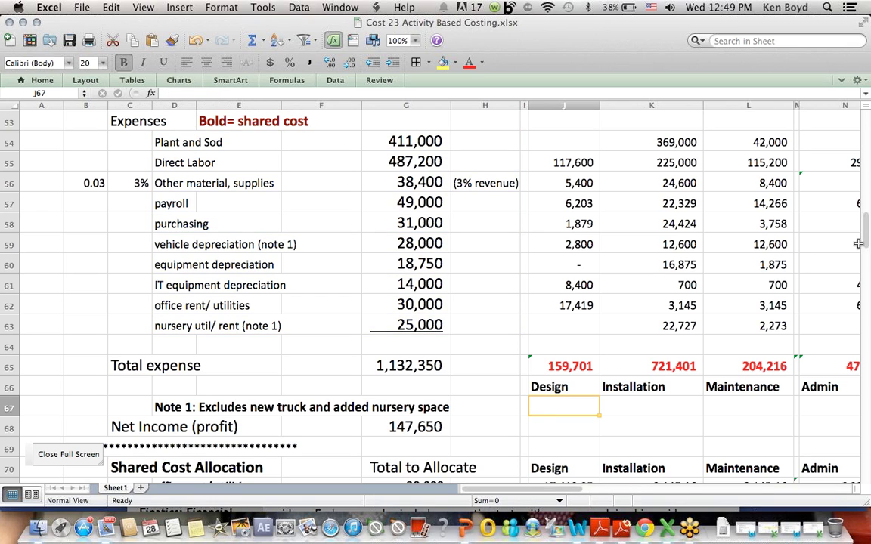
{"action": "left_click_drag", "start_coordinate": [568, 398], "coordinate": [748, 187]}
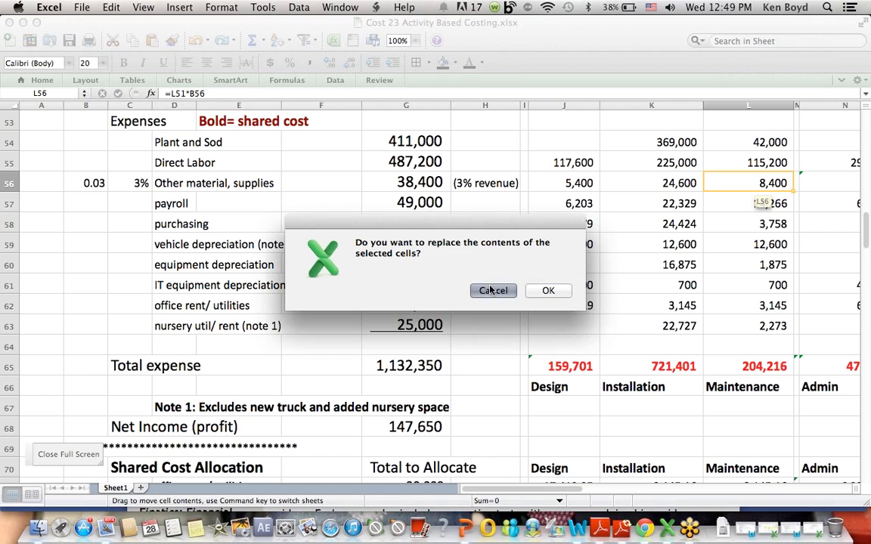
{"action": "left_click", "coordinate": [490, 291]}
{"action": "left_click_drag", "start_coordinate": [559, 140], "coordinate": [768, 389]}
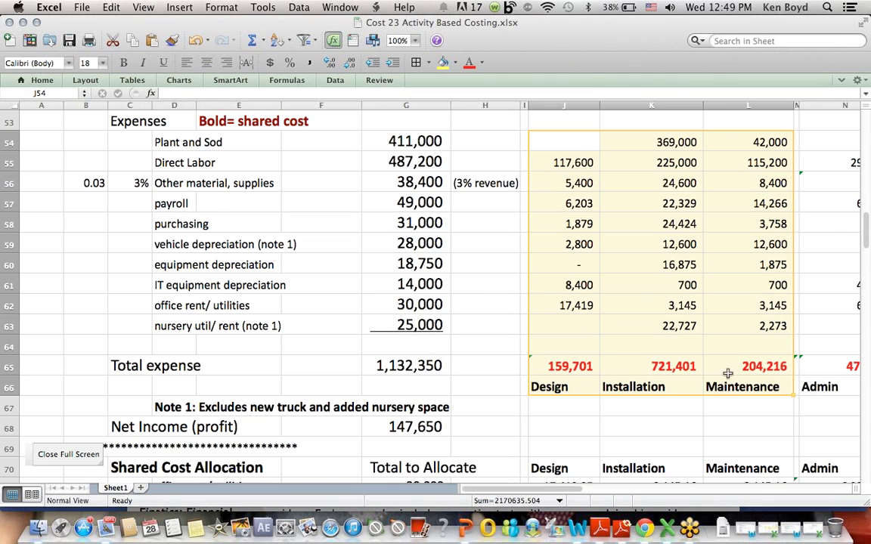
{"action": "left_click", "coordinate": [829, 426]}
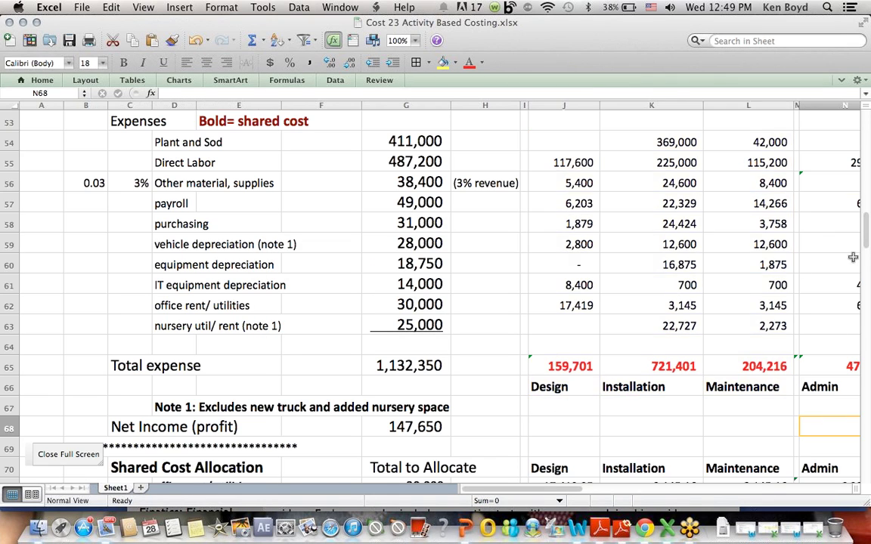
Step: Review the Shared Cost Allocation bases for office rent, vehicle usage and equipment usage, along with the three product headings
{"action": "left_click_drag", "start_coordinate": [866, 241], "coordinate": [865, 261]}
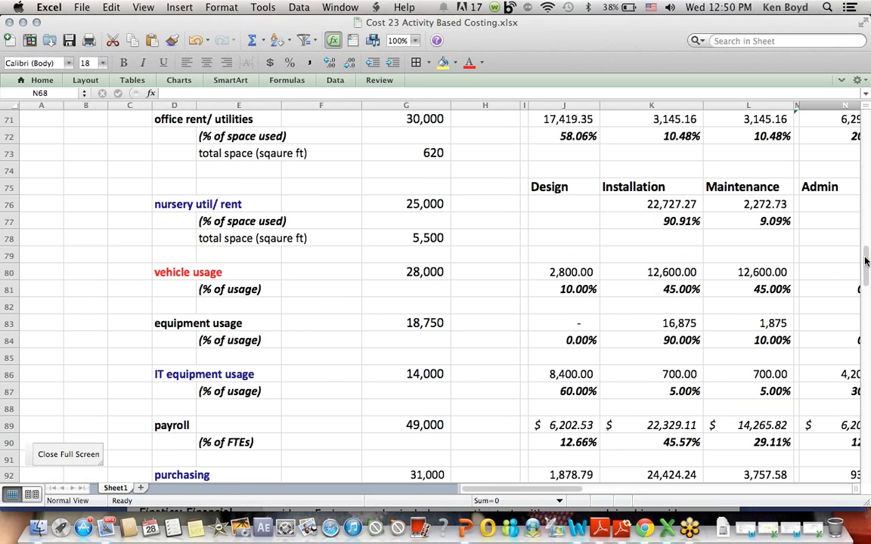
{"action": "left_click_drag", "start_coordinate": [160, 118], "coordinate": [321, 155]}
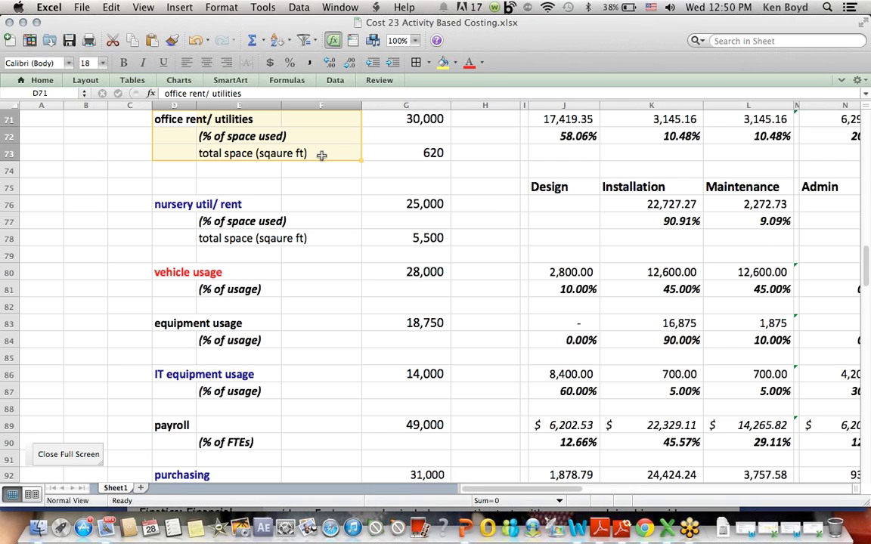
{"action": "left_click", "coordinate": [362, 325]}
{"action": "left_click_drag", "start_coordinate": [163, 277], "coordinate": [371, 361]}
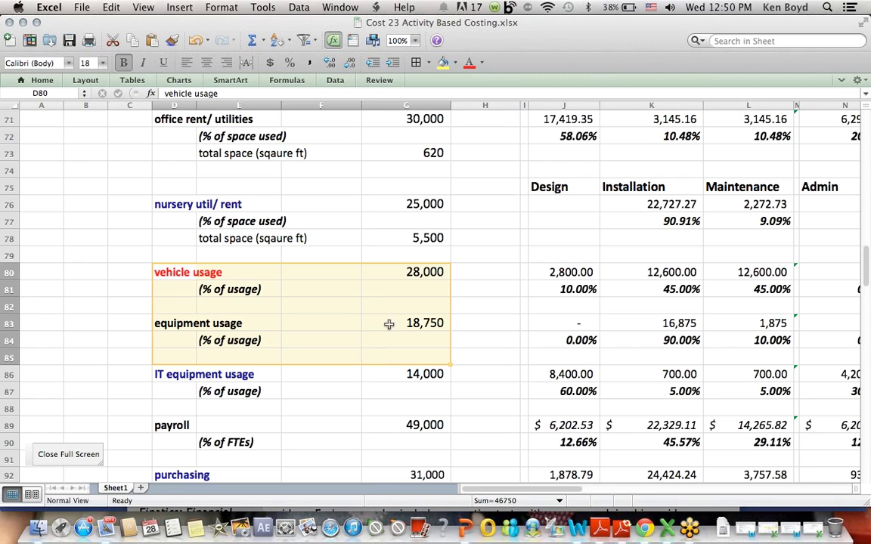
{"action": "left_click_drag", "start_coordinate": [556, 186], "coordinate": [726, 187]}
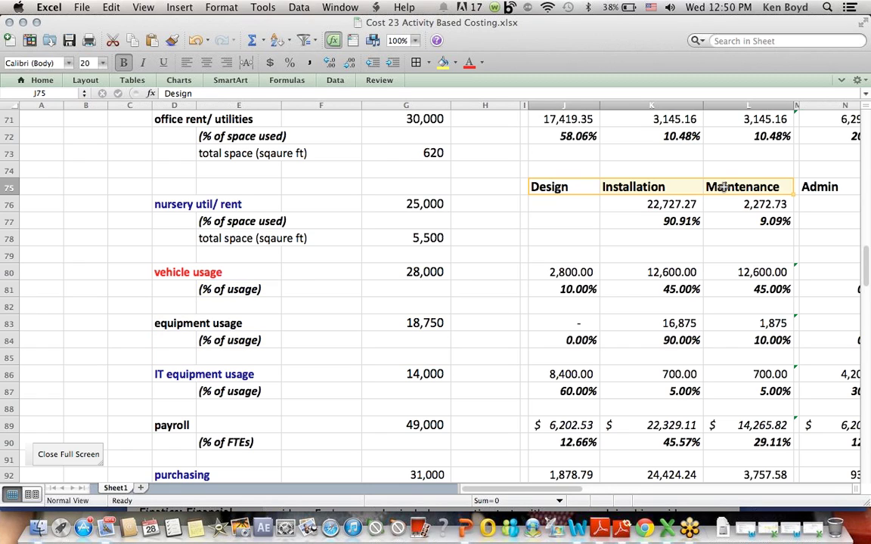
Step: Compare how vehicle and equipment usage costs are shared among Installation, Maintenance and Design in rows 80 to 84
{"action": "left_click_drag", "start_coordinate": [155, 273], "coordinate": [390, 336]}
{"action": "left_click", "coordinate": [391, 338]}
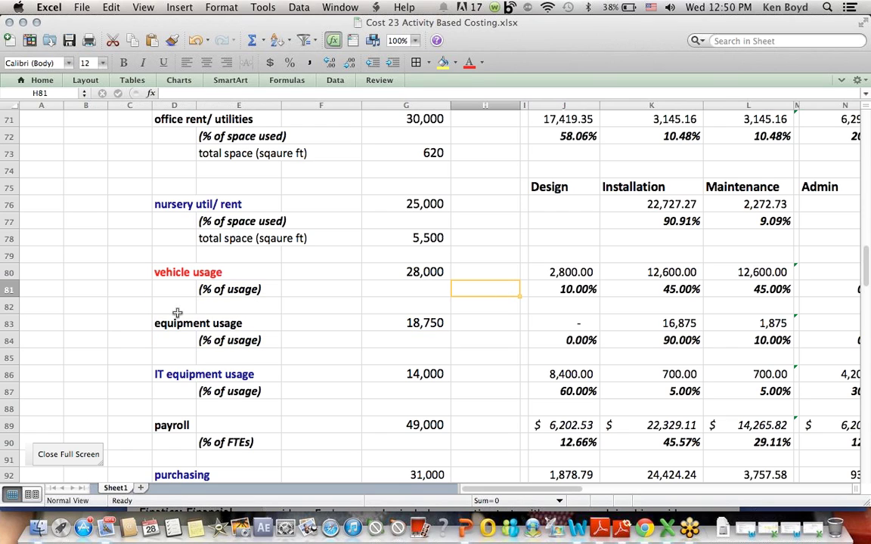
{"action": "left_click_drag", "start_coordinate": [177, 322], "coordinate": [450, 330]}
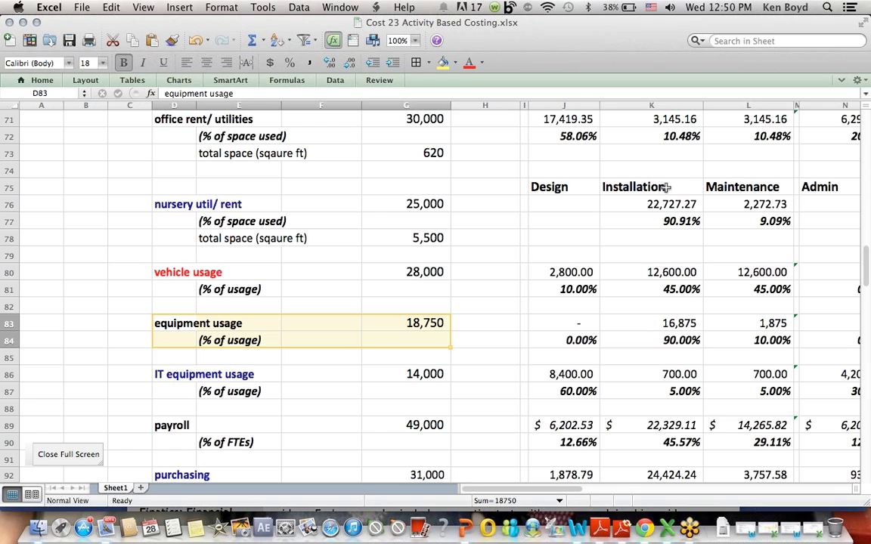
{"action": "left_click_drag", "start_coordinate": [643, 186], "coordinate": [756, 356]}
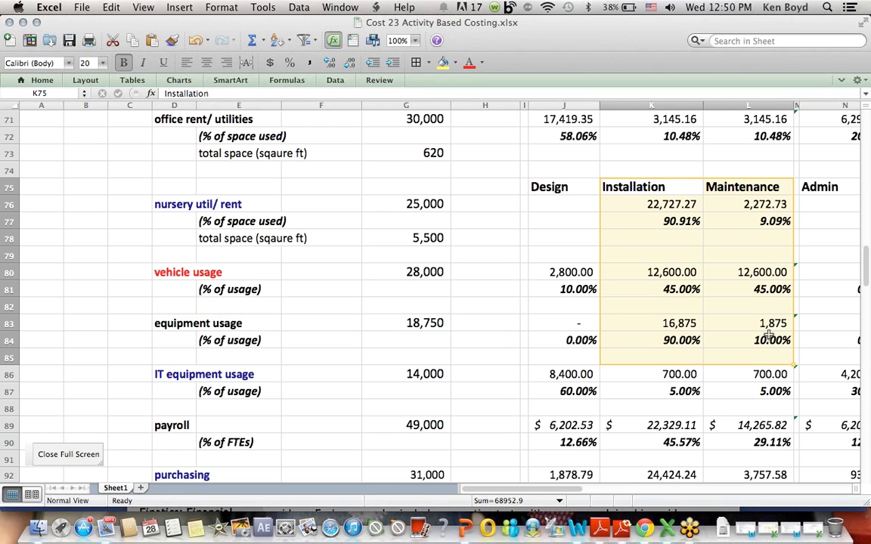
{"action": "left_click", "coordinate": [503, 236]}
{"action": "left_click_drag", "start_coordinate": [558, 187], "coordinate": [562, 361]}
{"action": "left_click", "coordinate": [155, 322]}
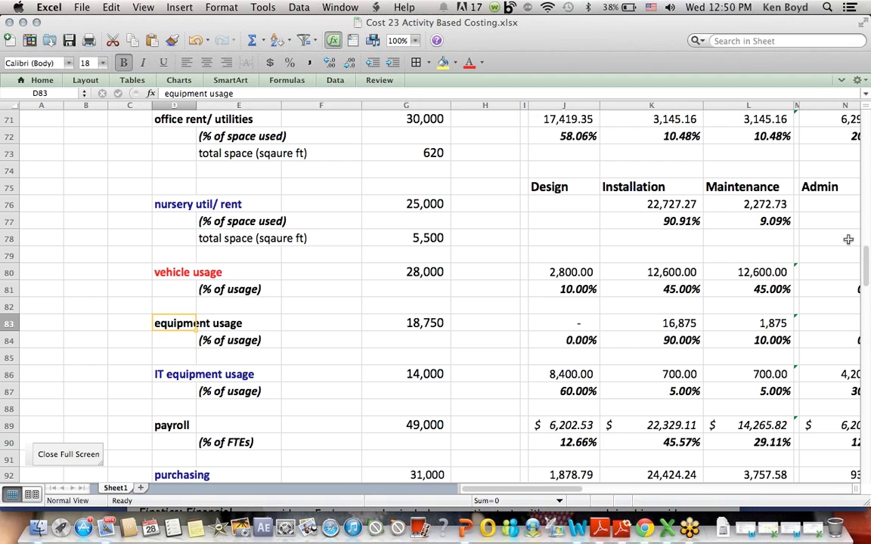
Step: Examine the Allocation of Shared Costs: By FTEs only section, highlighting its title in row 96
{"action": "left_click_drag", "start_coordinate": [865, 255], "coordinate": [868, 299]}
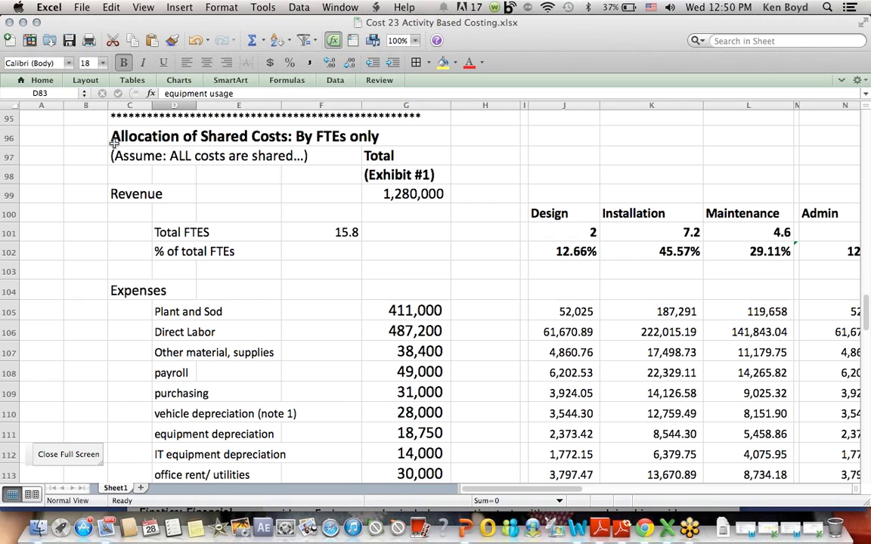
{"action": "left_click_drag", "start_coordinate": [111, 137], "coordinate": [420, 144]}
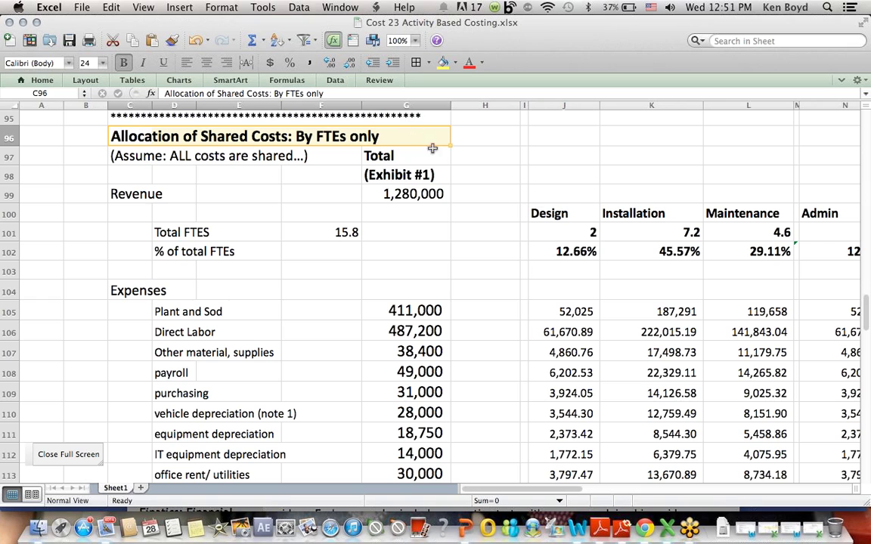
{"action": "left_click", "coordinate": [475, 230]}
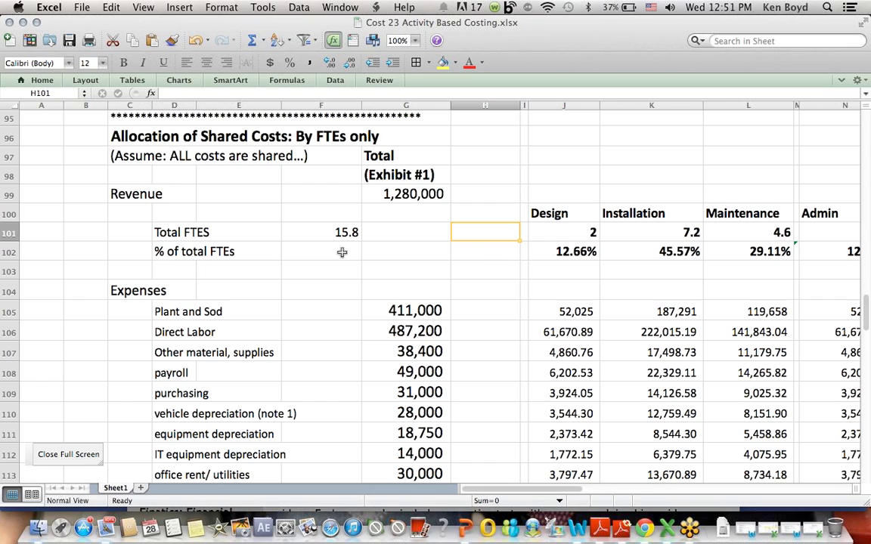
Step: Review the Total FTES figure and the FTE counts for Design, Installation and Maintenance in row 101
{"action": "left_click_drag", "start_coordinate": [156, 232], "coordinate": [363, 232]}
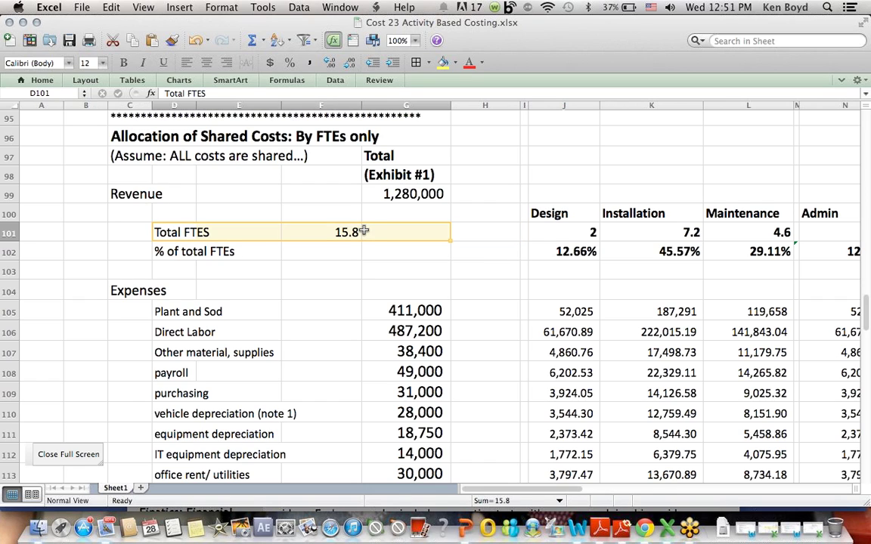
{"action": "left_click", "coordinate": [350, 269]}
{"action": "left_click", "coordinate": [336, 232]}
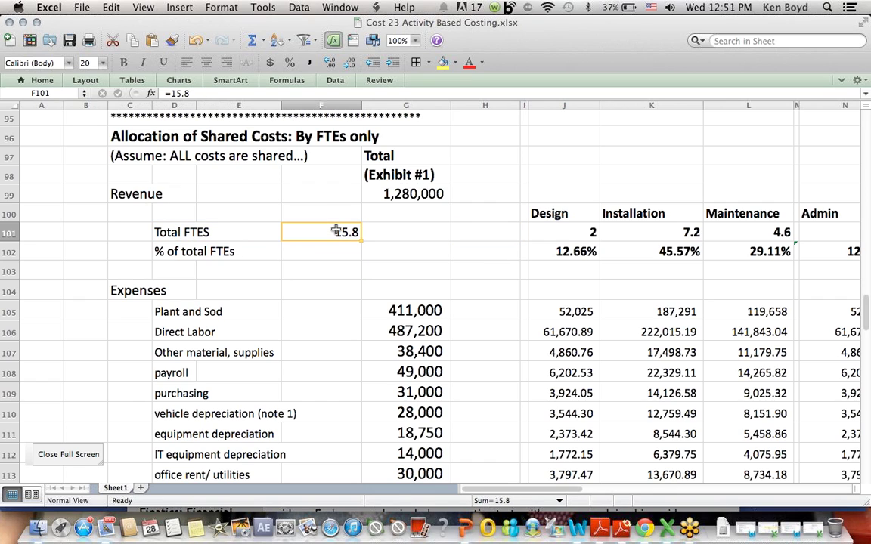
{"action": "left_click_drag", "start_coordinate": [586, 230], "coordinate": [751, 217]}
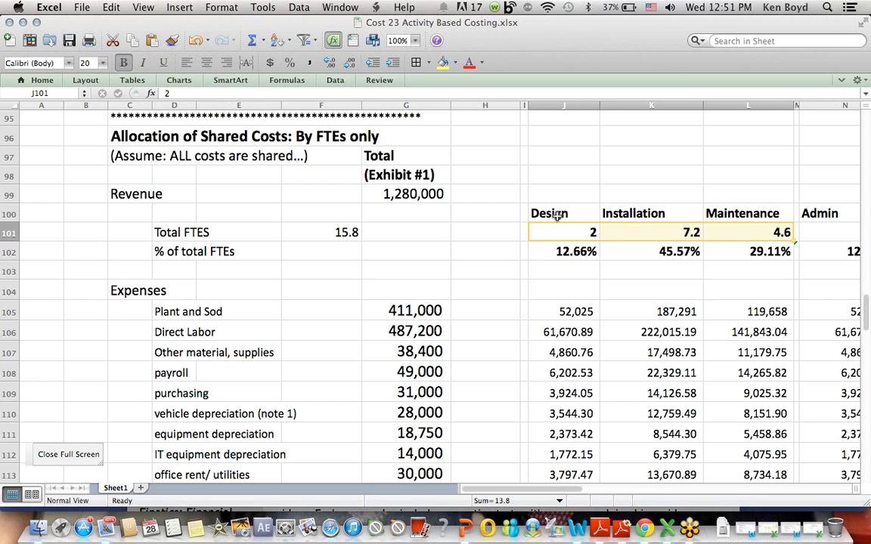
{"action": "left_click_drag", "start_coordinate": [533, 214], "coordinate": [745, 216]}
{"action": "left_click_drag", "start_coordinate": [588, 230], "coordinate": [787, 233]}
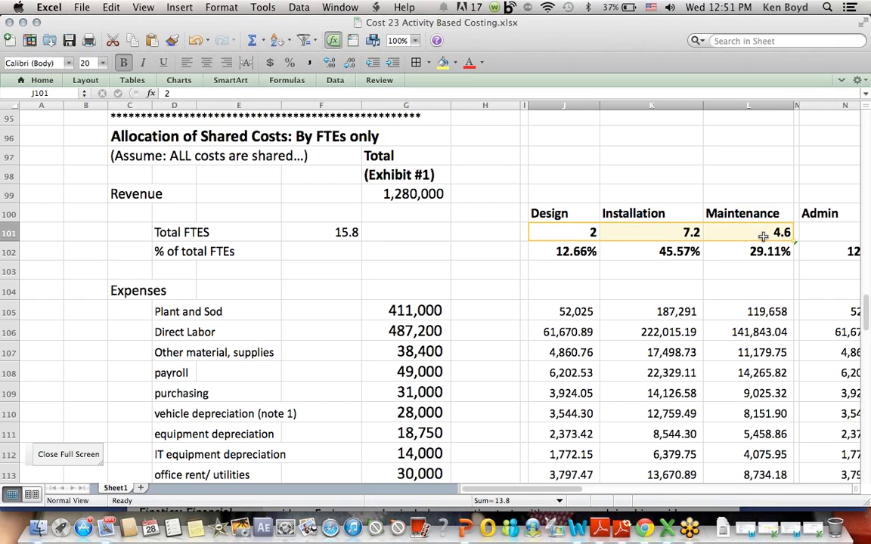
Step: Inspect the formula behind Design's percentage of total FTEs in J102 and the cells it references
{"action": "left_click", "coordinate": [583, 250]}
{"action": "left_click", "coordinate": [202, 93]}
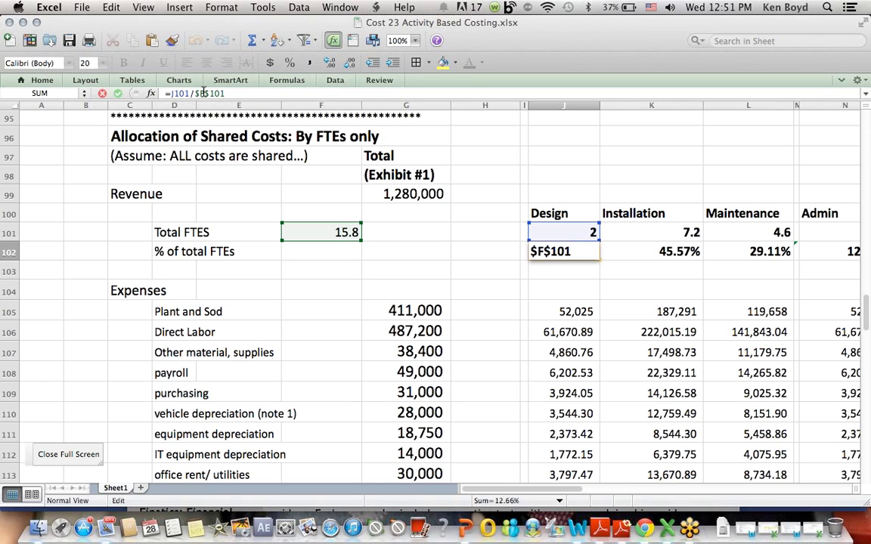
{"action": "key", "text": "Return"}
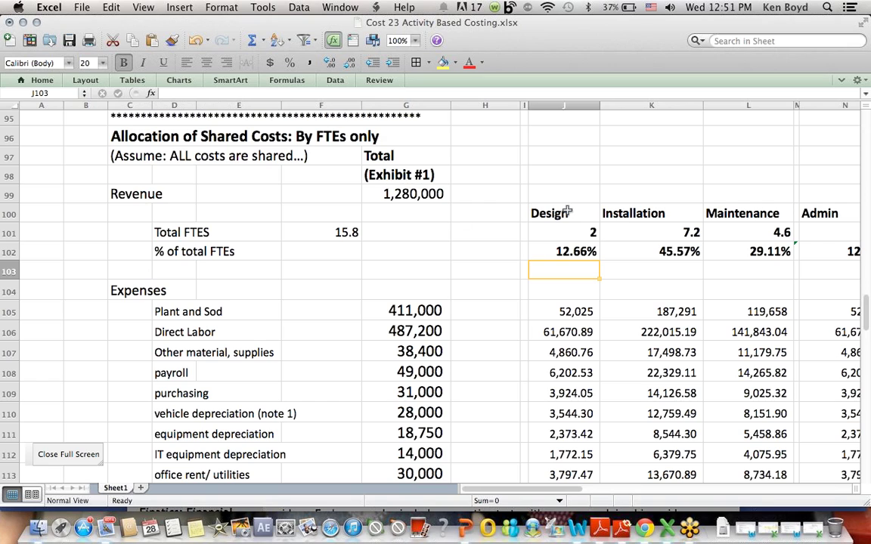
{"action": "left_click", "coordinate": [567, 213]}
{"action": "left_click", "coordinate": [576, 256]}
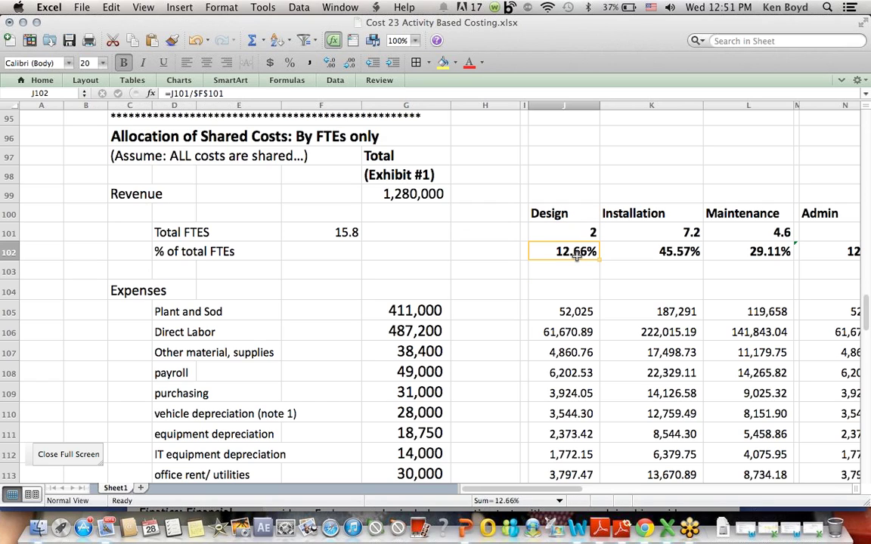
Step: Inspect the formulas allocating Direct Labor and payroll costs to Design in J106 and J108
{"action": "left_click", "coordinate": [565, 326]}
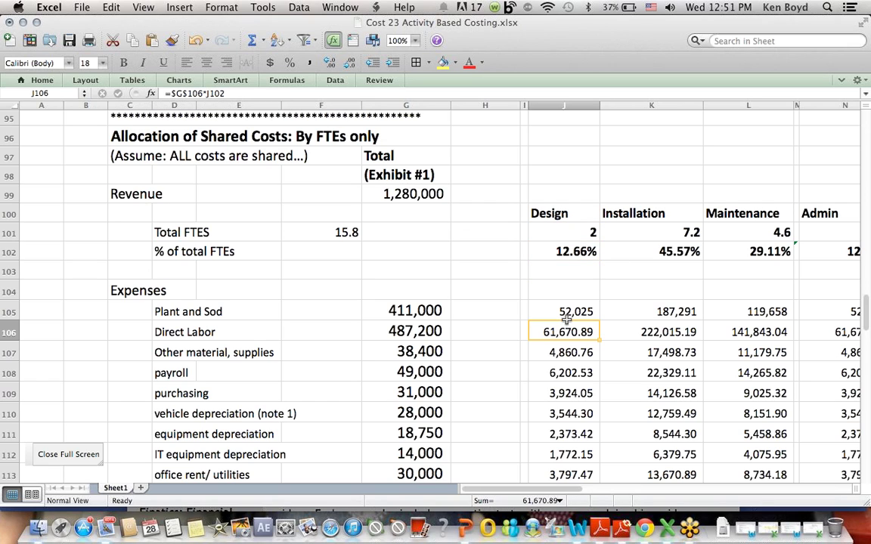
{"action": "left_click", "coordinate": [206, 93]}
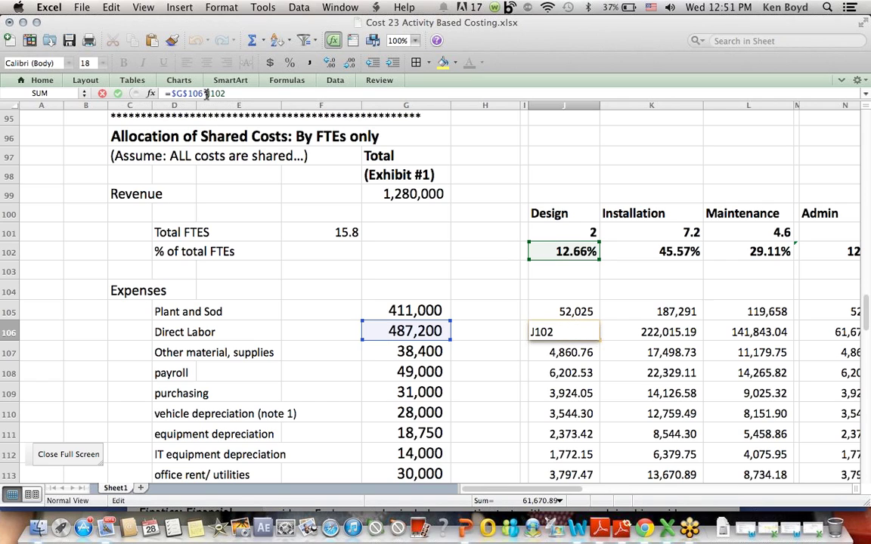
{"action": "key", "text": "Return"}
{"action": "key", "text": "Return"}
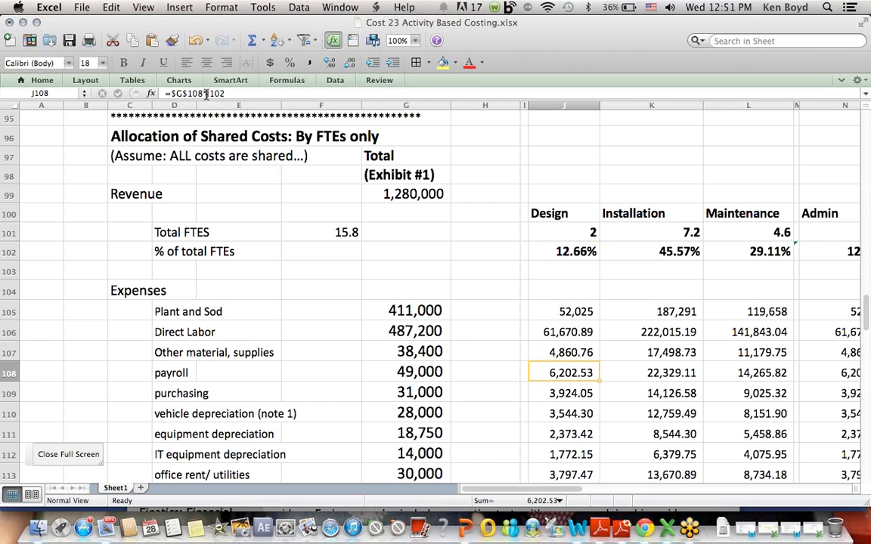
{"action": "left_click", "coordinate": [205, 93]}
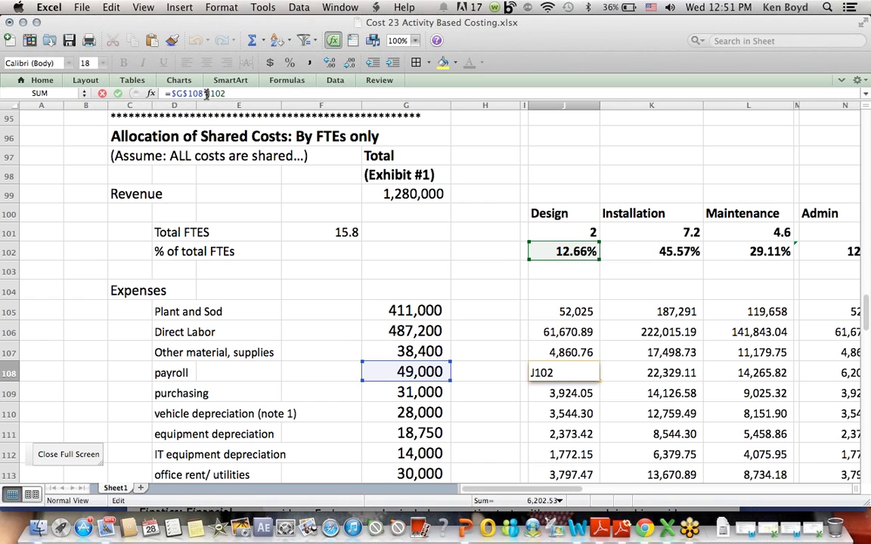
{"action": "key", "text": "Return"}
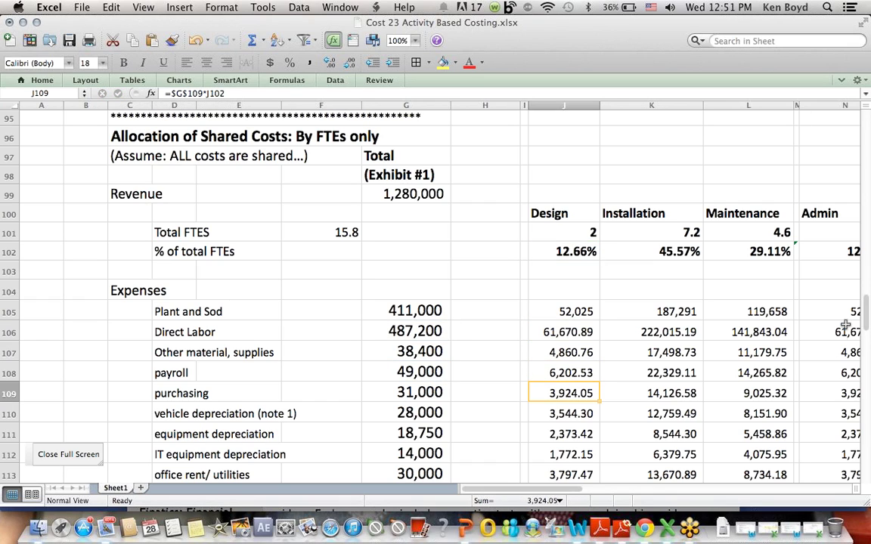
Step: Inspect Installation's FTE percentage formula in K102 and its payroll allocation formula in K108
{"action": "left_click", "coordinate": [657, 252]}
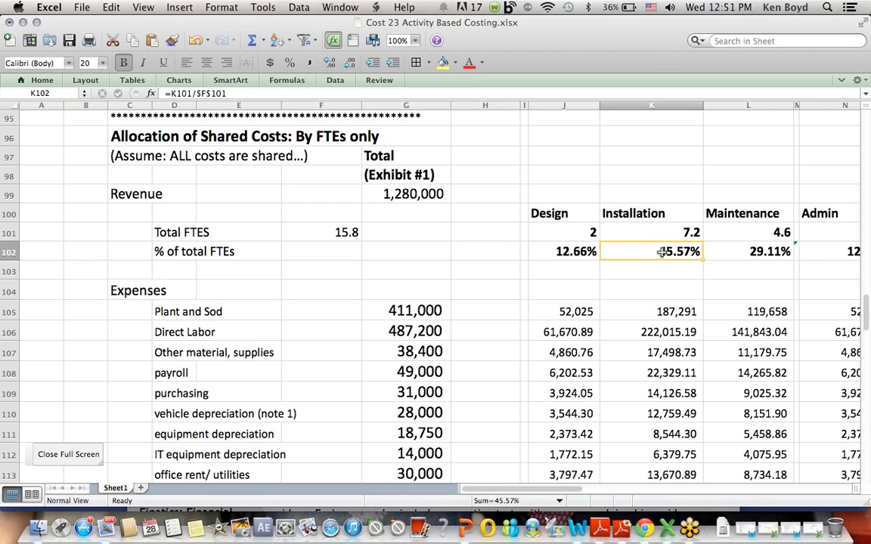
{"action": "left_click", "coordinate": [205, 93]}
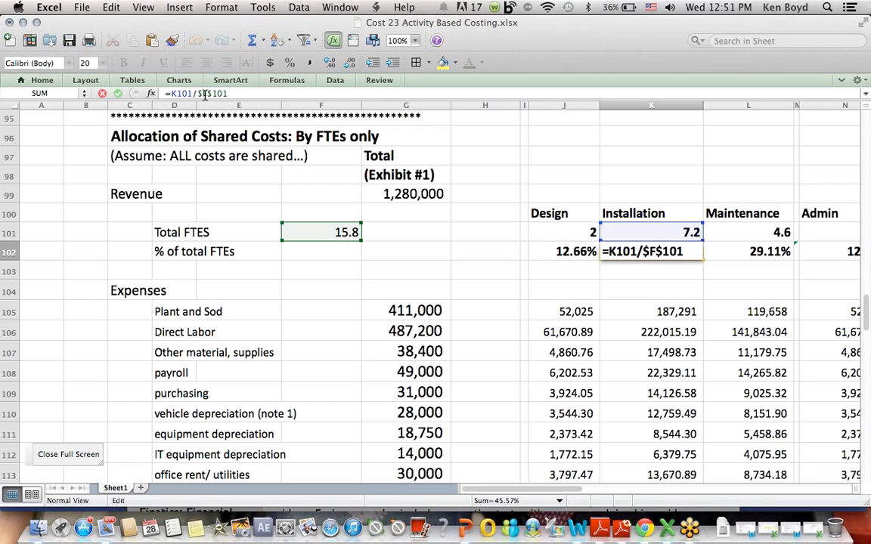
{"action": "key", "text": "Return"}
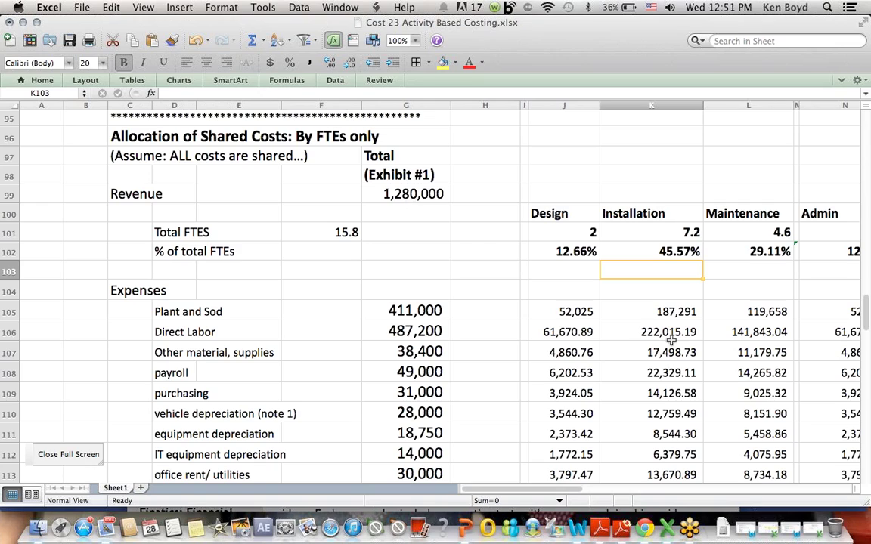
{"action": "left_click", "coordinate": [683, 373]}
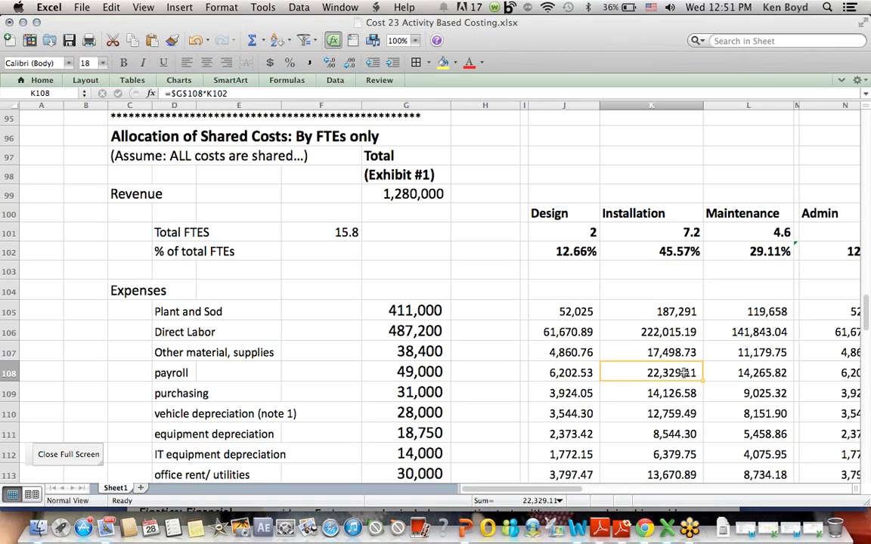
{"action": "left_click", "coordinate": [202, 93]}
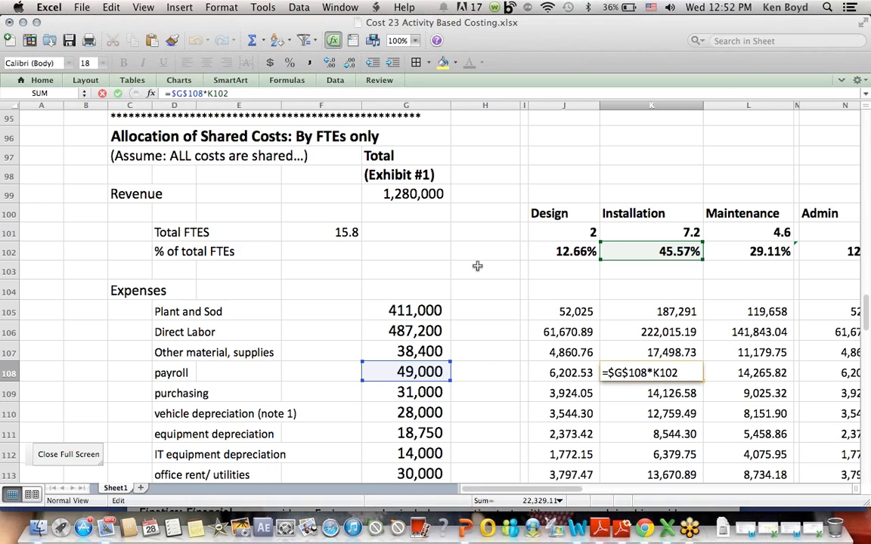
{"action": "key", "text": "Return"}
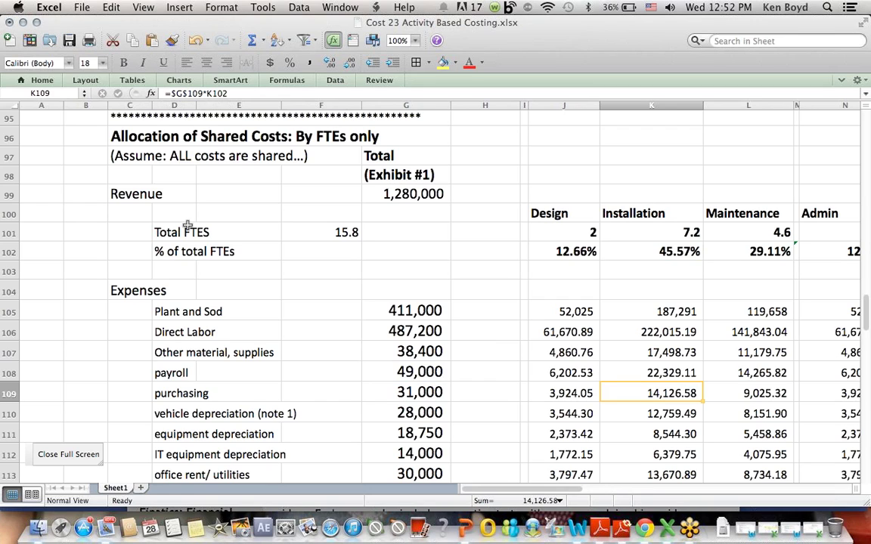
Step: Compare the FTE basis in rows 101 and 102 with the usage-based Shared Cost Allocation in rows 71 to 86, including nursery rent
{"action": "left_click_drag", "start_coordinate": [186, 227], "coordinate": [833, 255]}
{"action": "left_click", "coordinate": [829, 174]}
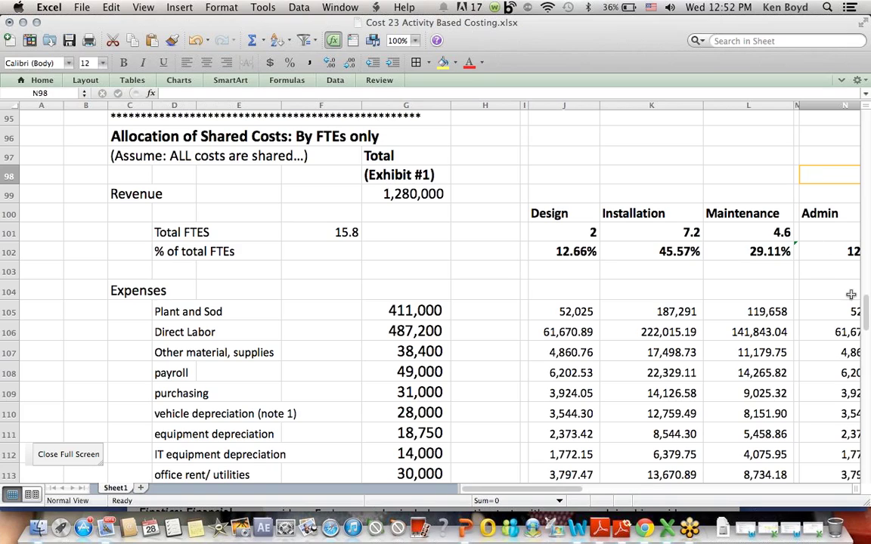
{"action": "left_click_drag", "start_coordinate": [868, 316], "coordinate": [866, 266]}
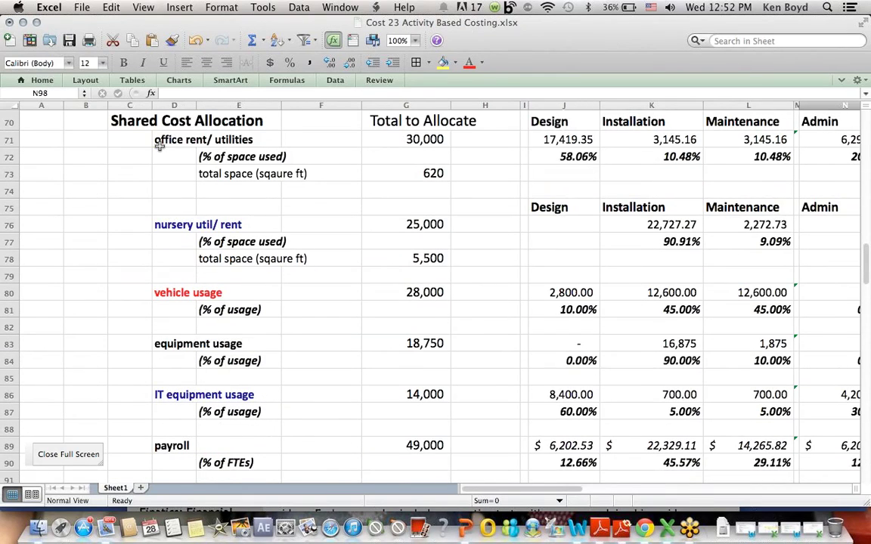
{"action": "left_click_drag", "start_coordinate": [157, 140], "coordinate": [735, 395]}
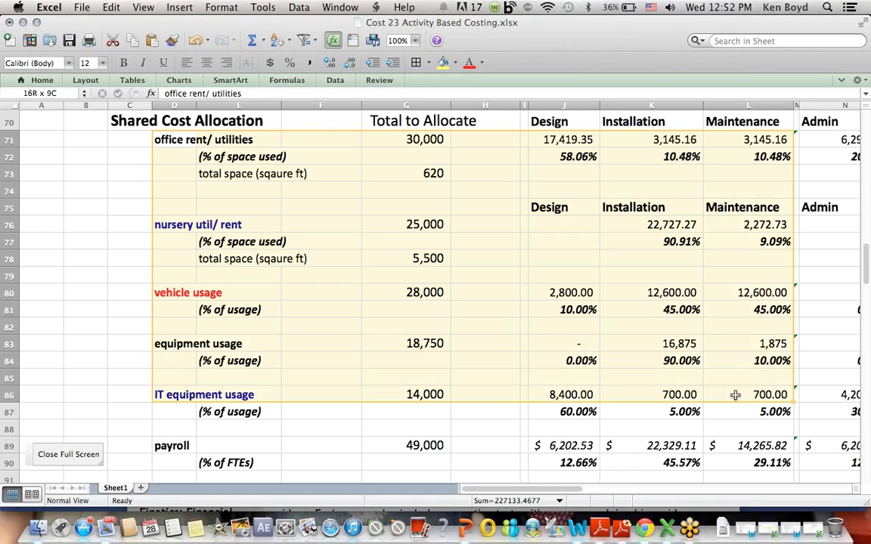
{"action": "left_click", "coordinate": [563, 240]}
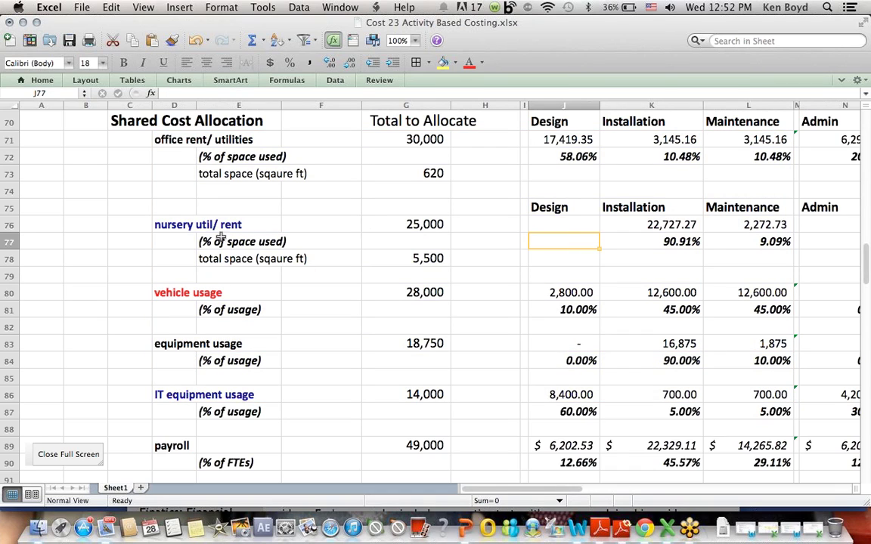
{"action": "left_click_drag", "start_coordinate": [299, 224], "coordinate": [709, 258]}
{"action": "left_click", "coordinate": [829, 259]}
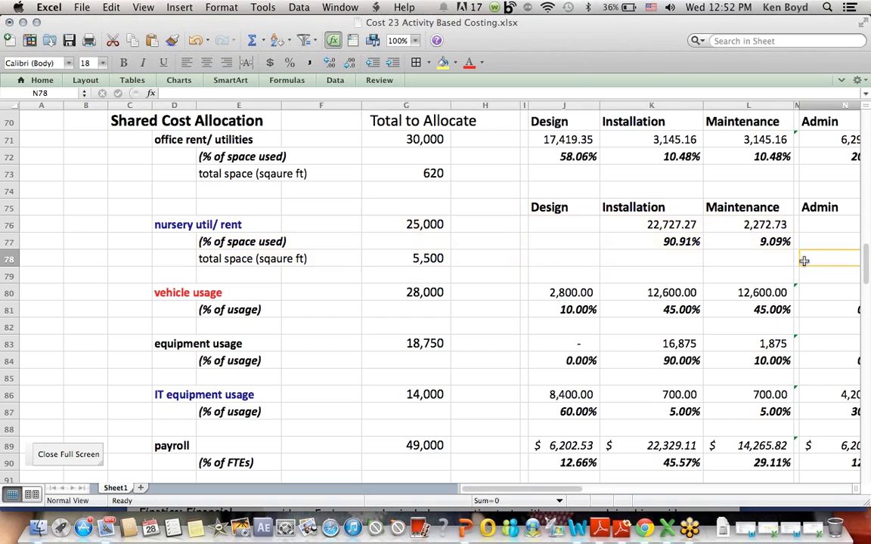
Step: Go to the Allocation of Shared Costs: By Direct Labor section and highlight its title in rows 121 and 122
{"action": "left_click_drag", "start_coordinate": [866, 255], "coordinate": [868, 346]}
{"action": "left_click_drag", "start_coordinate": [118, 146], "coordinate": [466, 161]}
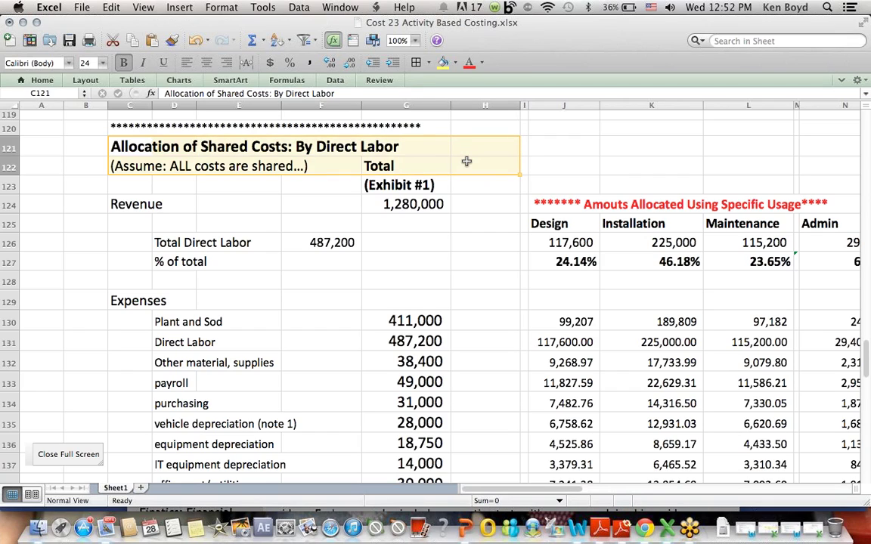
{"action": "left_click", "coordinate": [590, 146]}
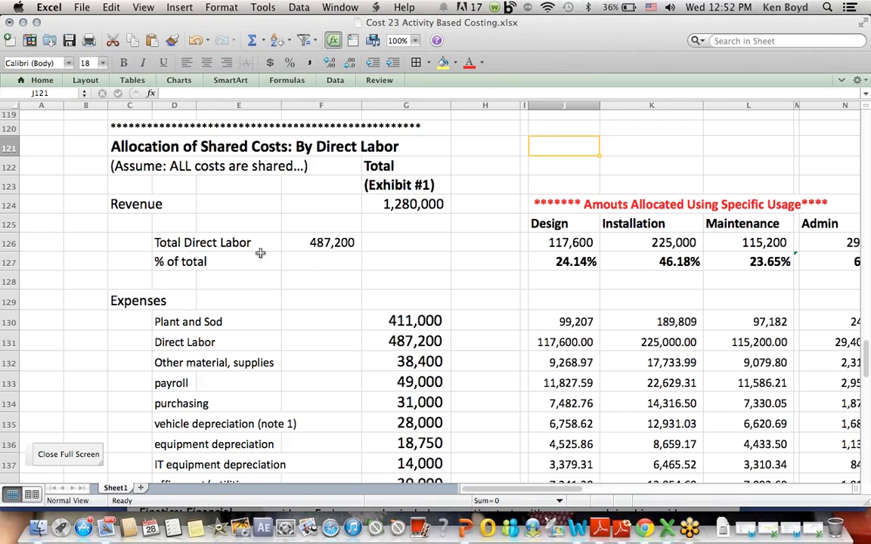
Step: Review Total Direct Labor and its split among Design, Installation and Maintenance in row 126, relating it to the By Direct Labor title
{"action": "left_click_drag", "start_coordinate": [140, 243], "coordinate": [402, 248]}
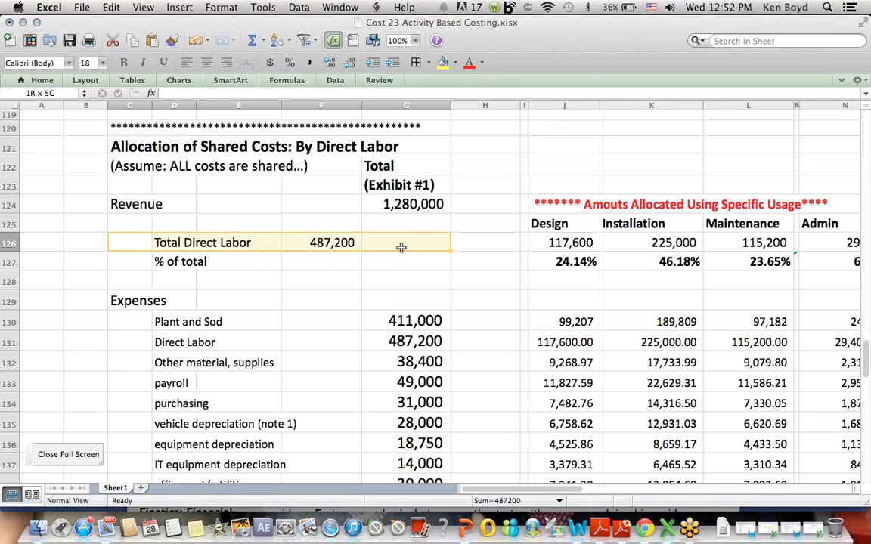
{"action": "left_click", "coordinate": [305, 242]}
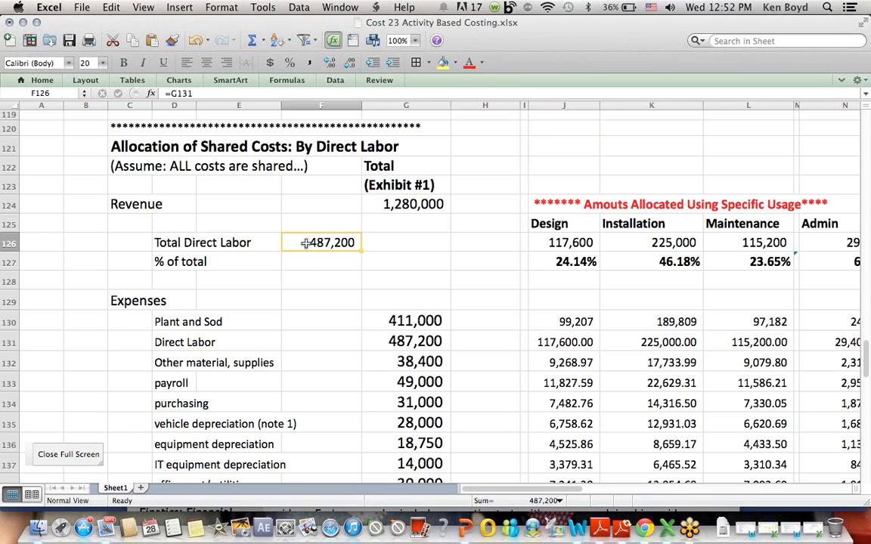
{"action": "left_click_drag", "start_coordinate": [552, 243], "coordinate": [796, 238]}
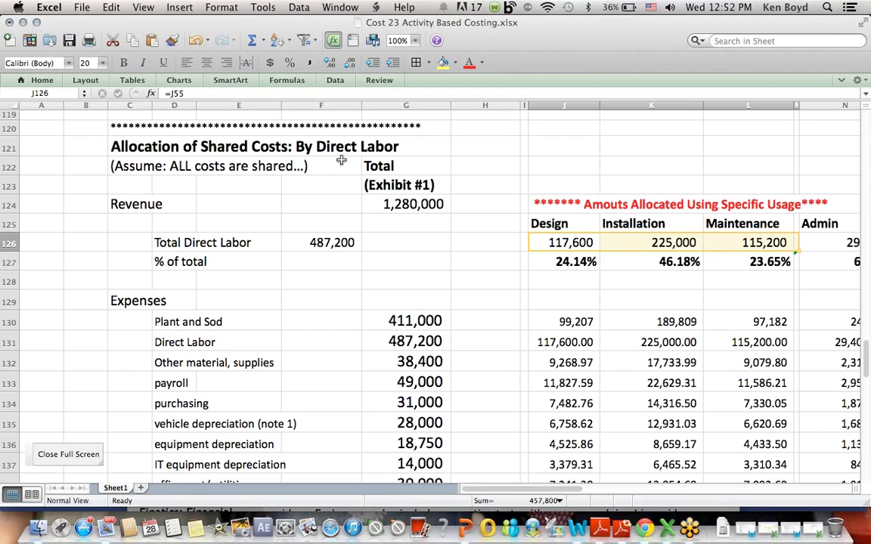
{"action": "left_click_drag", "start_coordinate": [299, 146], "coordinate": [435, 139]}
Step: Trace the Total Direct Labor figure in F126 to the Direct Labor expense total in G131
{"action": "left_click", "coordinate": [320, 240]}
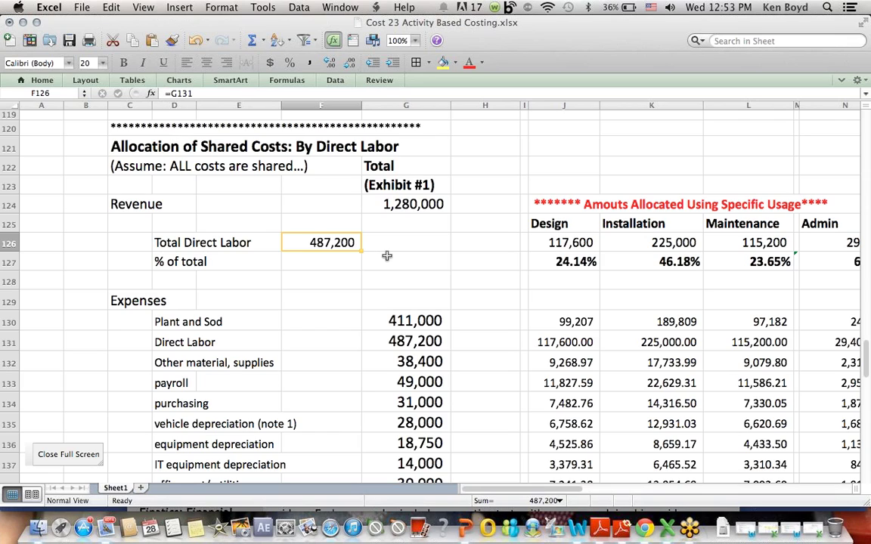
{"action": "left_click", "coordinate": [386, 341]}
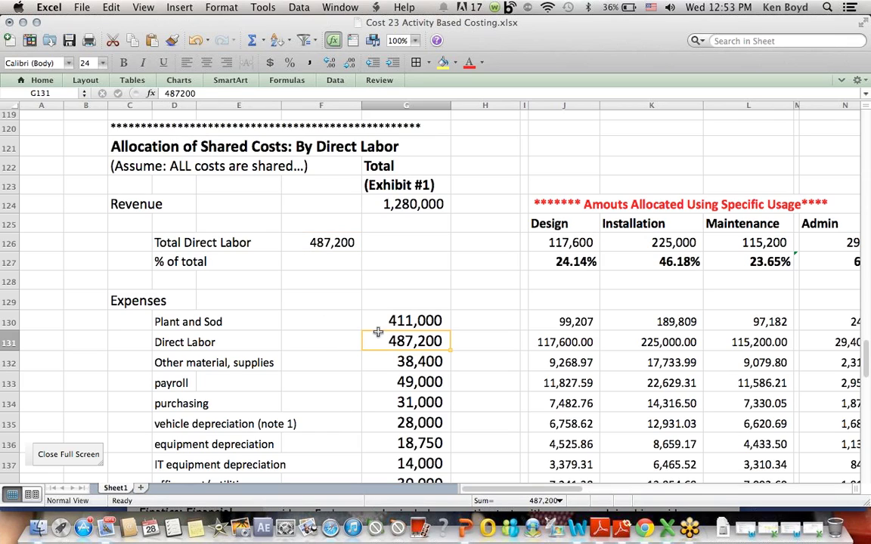
{"action": "left_click_drag", "start_coordinate": [167, 341], "coordinate": [501, 341]}
{"action": "left_click", "coordinate": [297, 240]}
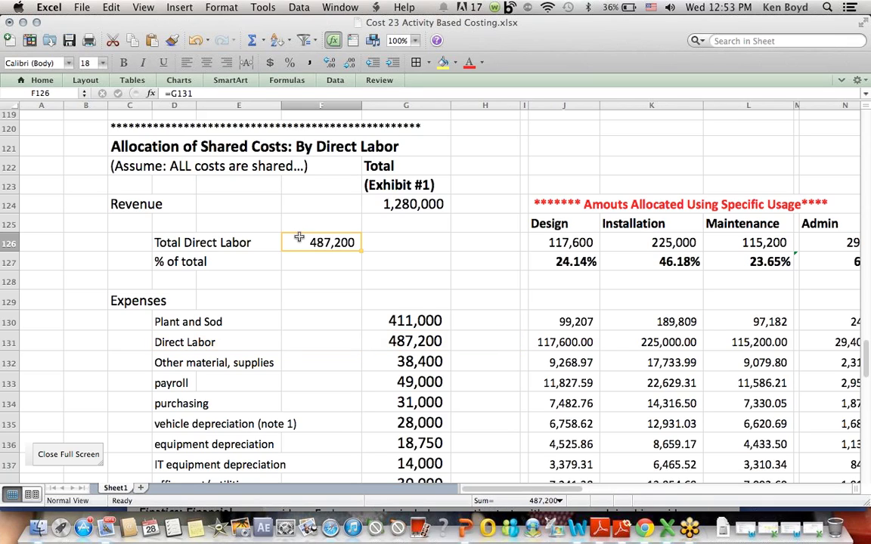
Step: Compare the departmental direct labor amounts in row 126 with the allocations in row 131, and check Design's percentage formula in J127
{"action": "left_click_drag", "start_coordinate": [567, 243], "coordinate": [824, 243]}
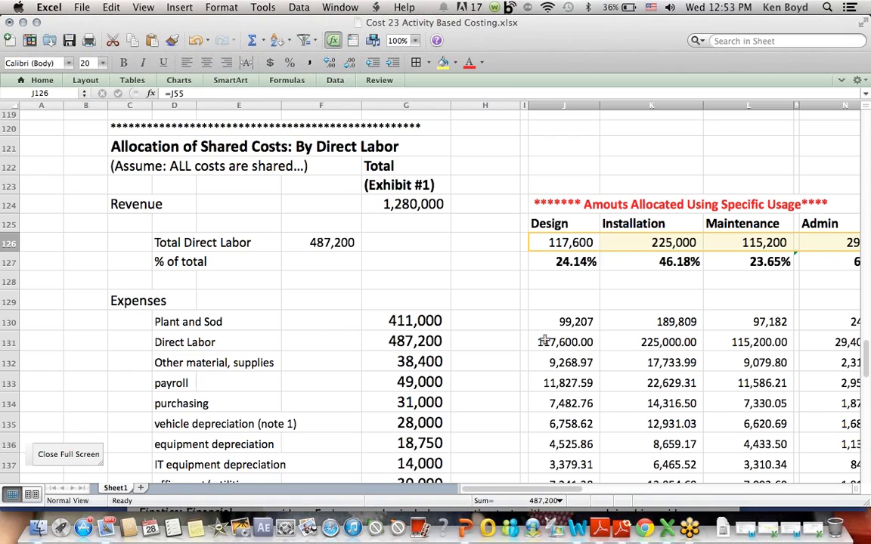
{"action": "left_click_drag", "start_coordinate": [550, 342], "coordinate": [795, 342]}
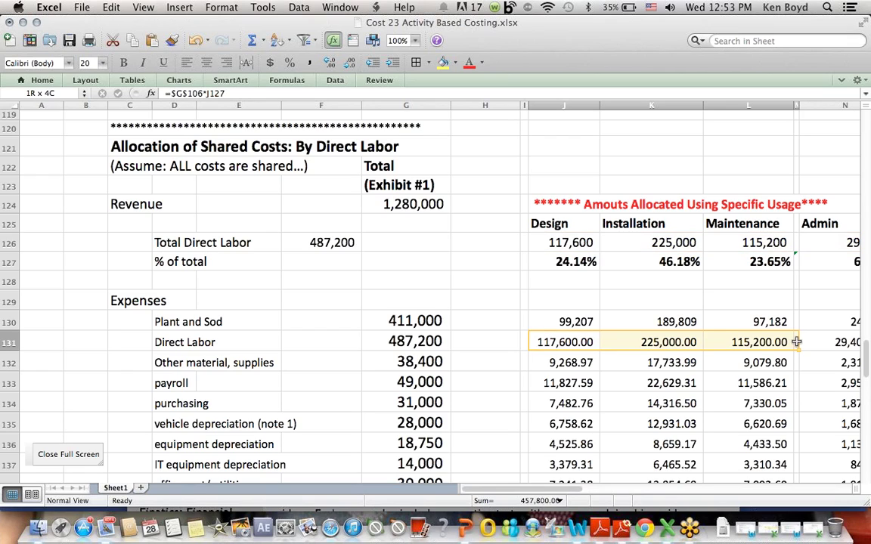
{"action": "left_click", "coordinate": [579, 242]}
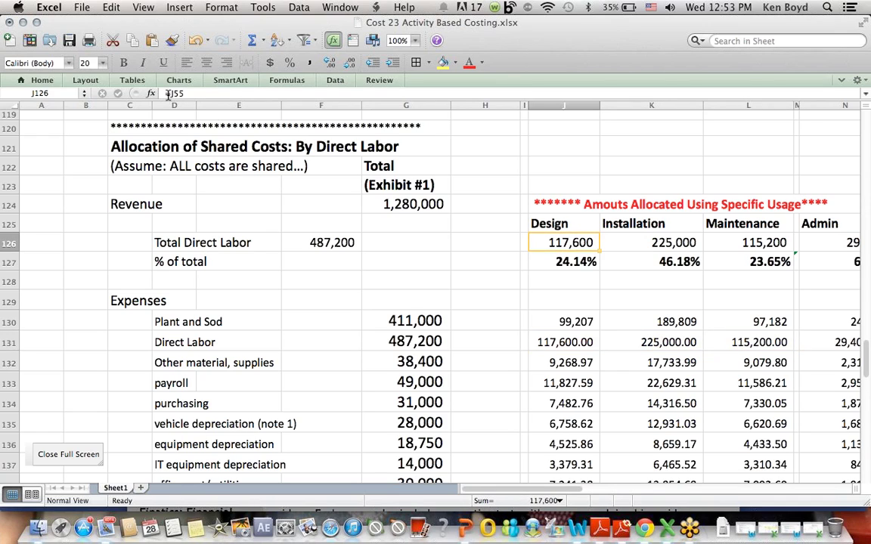
{"action": "left_click_drag", "start_coordinate": [557, 343], "coordinate": [772, 341]}
{"action": "left_click", "coordinate": [575, 261]}
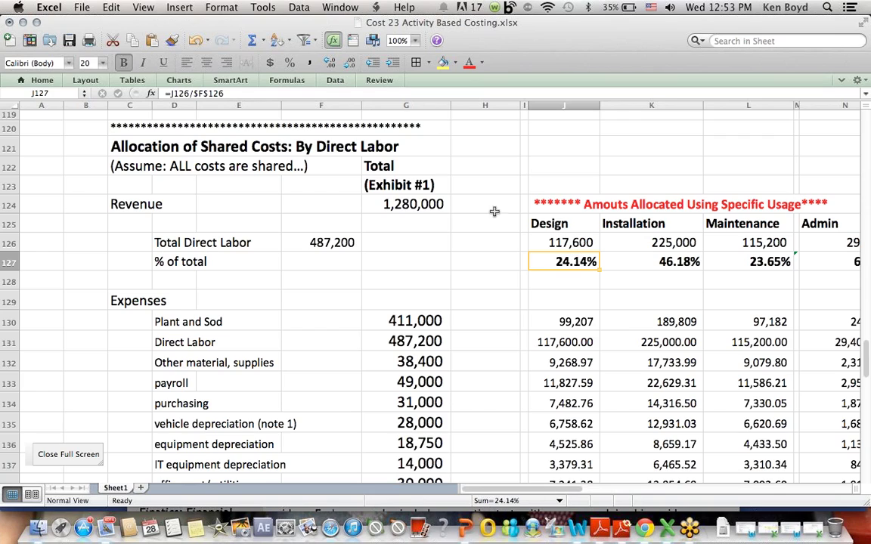
Step: Examine which cells the formula for Design's percentage of total direct labor in J127 refers to
{"action": "left_click", "coordinate": [192, 93]}
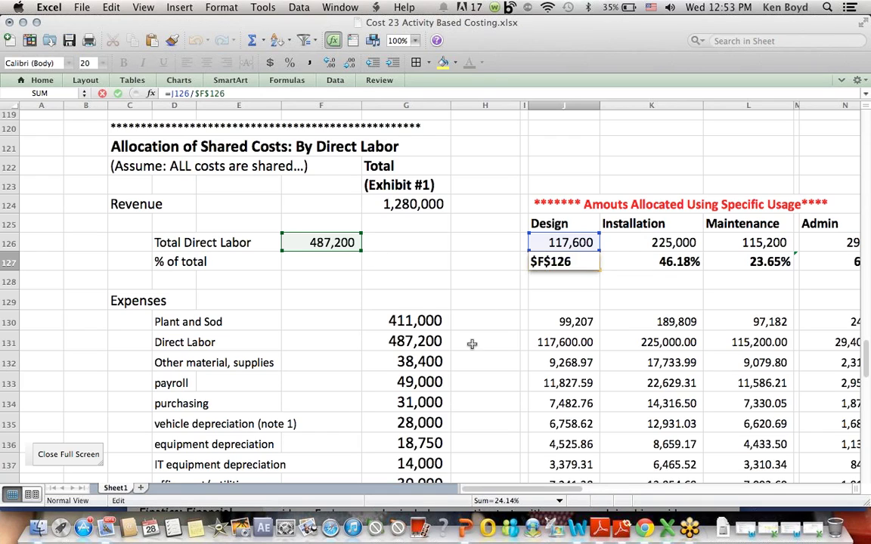
{"action": "key", "text": "Return"}
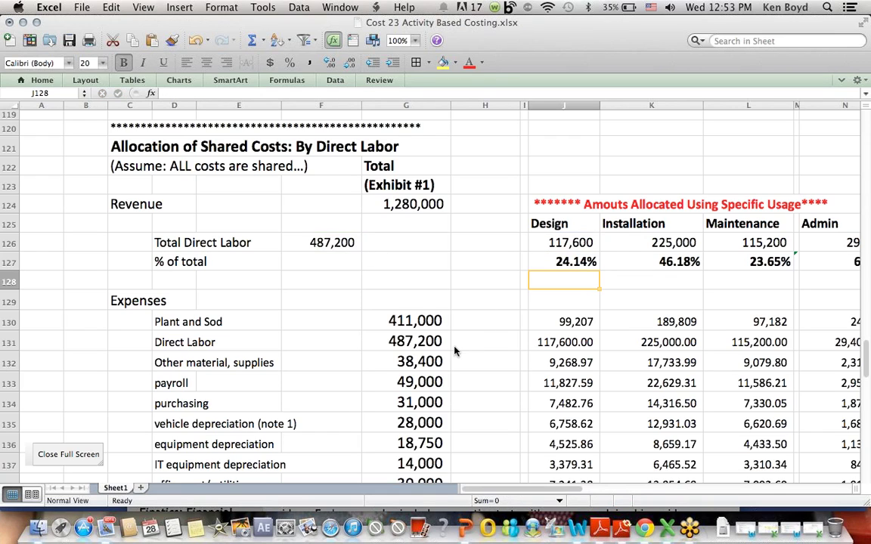
{"action": "left_click", "coordinate": [590, 225]}
{"action": "left_click", "coordinate": [586, 264]}
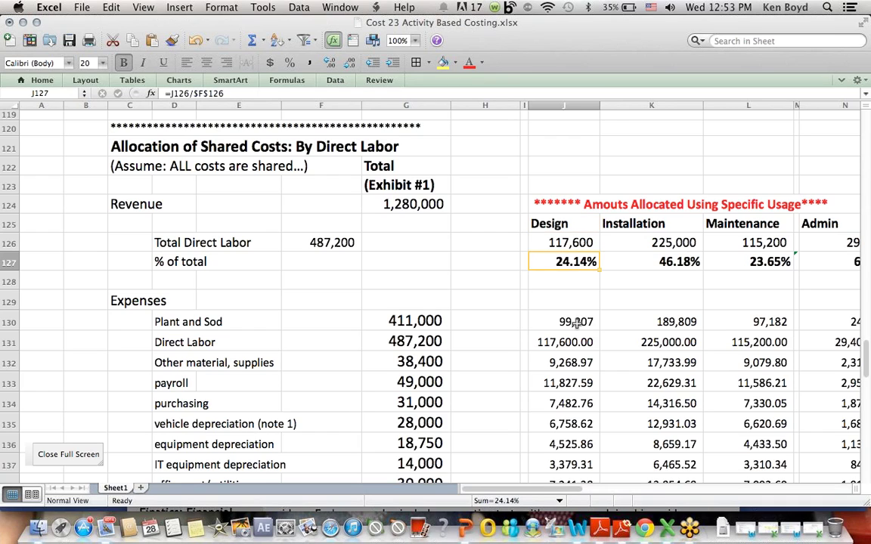
Step: Go down Design's allocated expenses from Plant and Sod to purchasing and inspect the purchasing allocation formula in J134
{"action": "key", "text": "Down"}
{"action": "key", "text": "Down"}
{"action": "key", "text": "Down"}
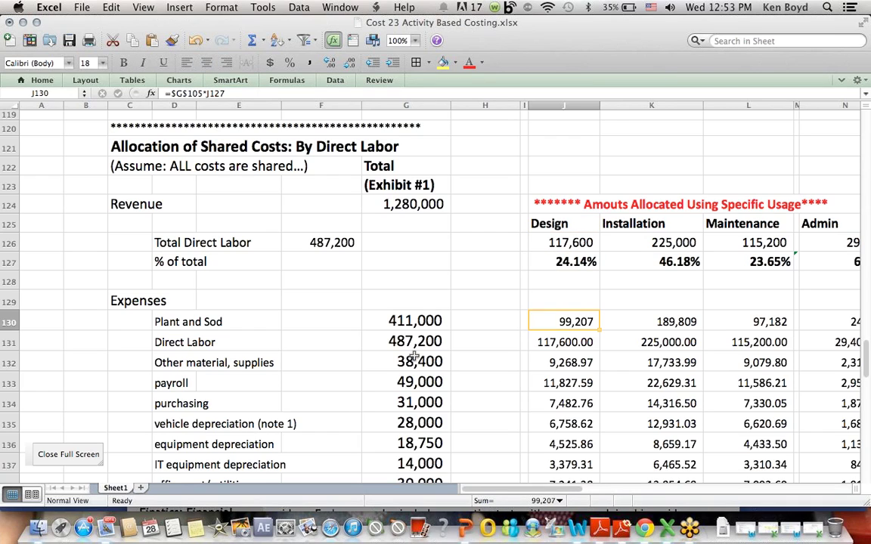
{"action": "key", "text": "Down"}
{"action": "key", "text": "Down"}
{"action": "key", "text": "Down"}
{"action": "key", "text": "Down"}
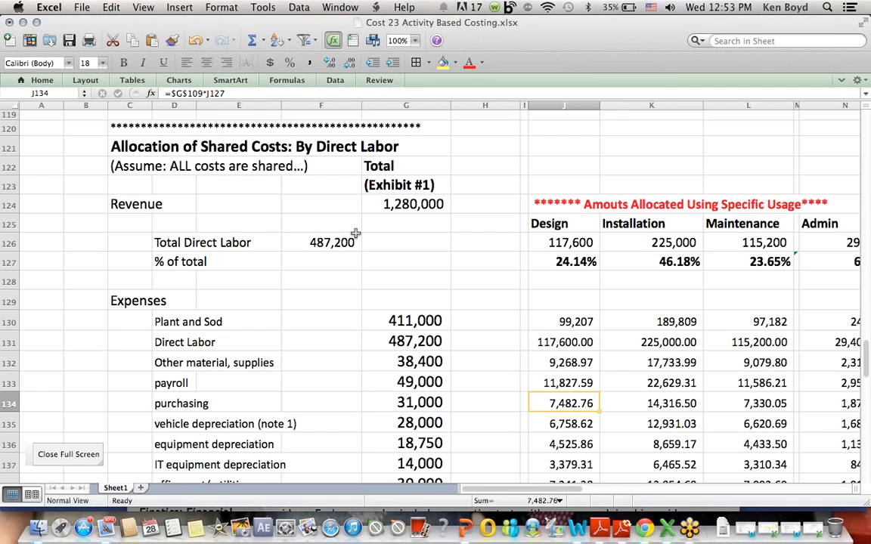
{"action": "left_click", "coordinate": [201, 93]}
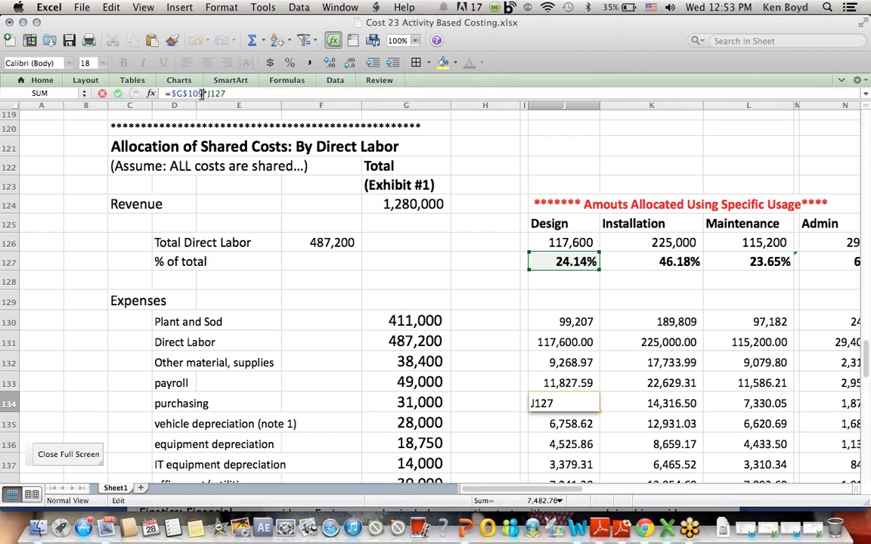
{"action": "key", "text": "Return"}
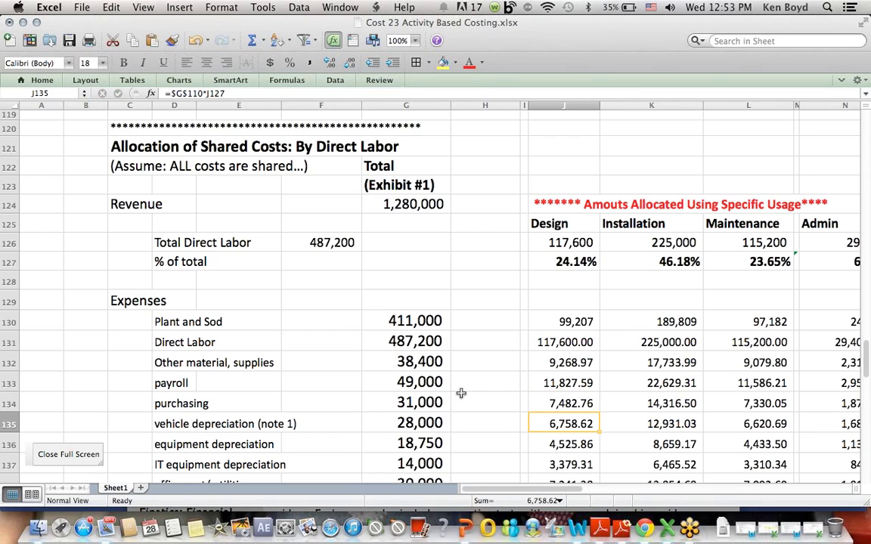
Step: Relate the purchasing total in G134 to Design's share in J134 and the direct labor percentage in J127
{"action": "left_click", "coordinate": [443, 403]}
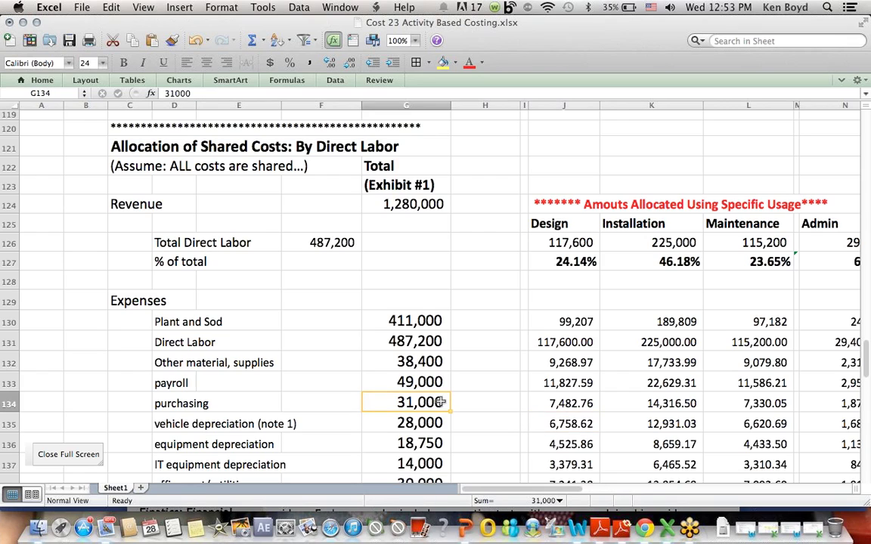
{"action": "left_click", "coordinate": [587, 403]}
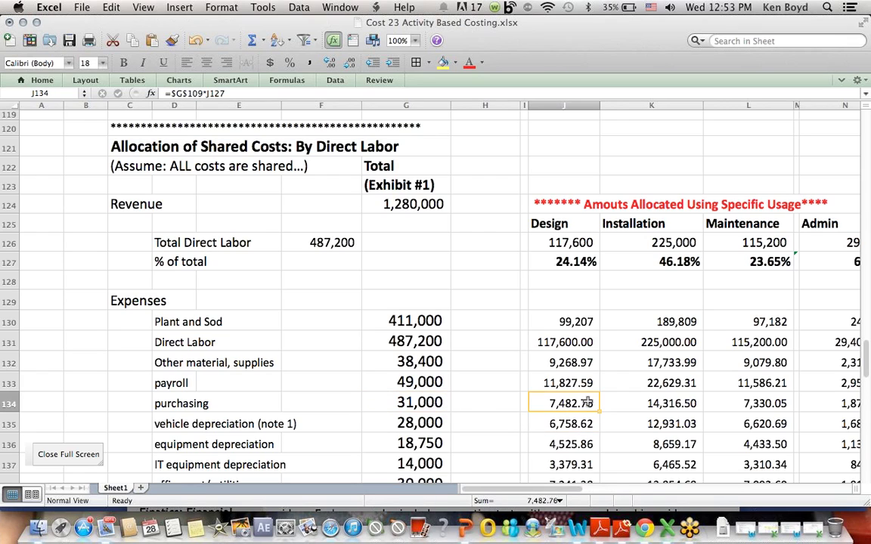
{"action": "left_click", "coordinate": [544, 262]}
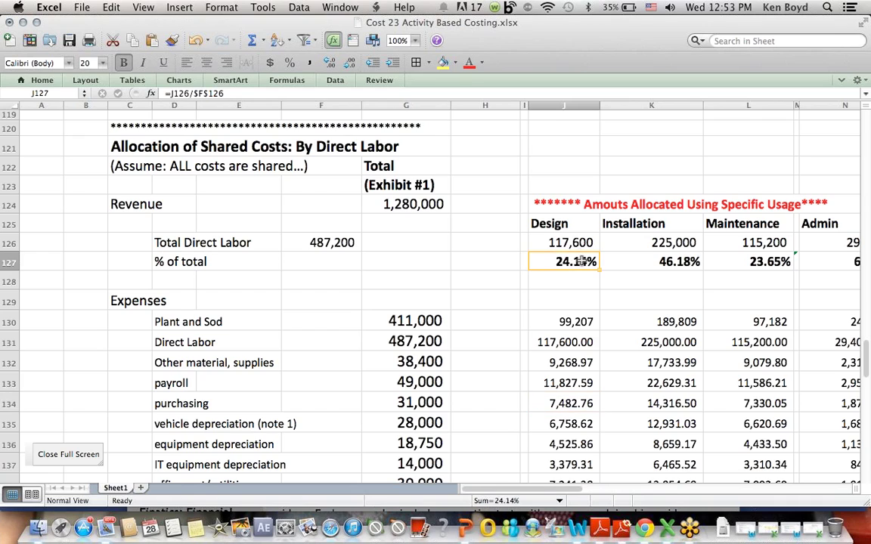
{"action": "left_click", "coordinate": [438, 396]}
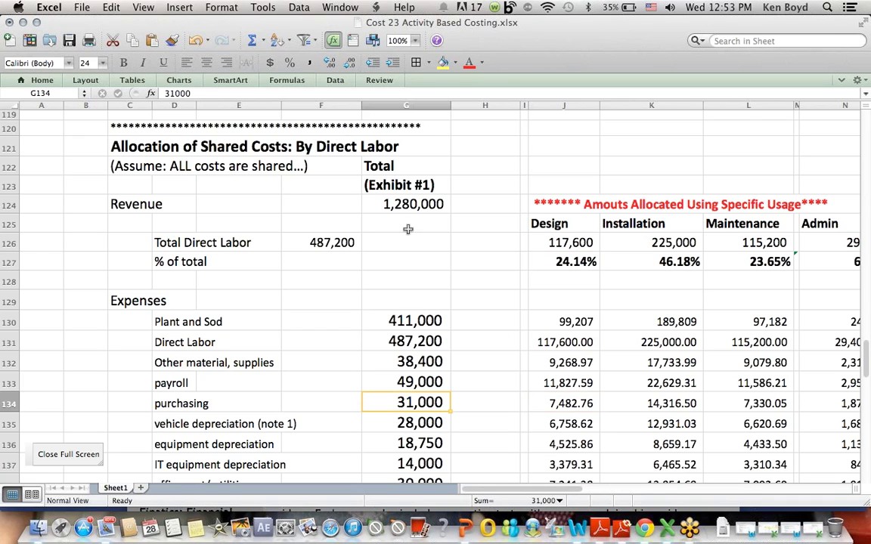
Step: Highlight the Allocation of Shared Costs: By Direct Labor heading in rows 121 to 123
{"action": "left_click_drag", "start_coordinate": [170, 148], "coordinate": [535, 190]}
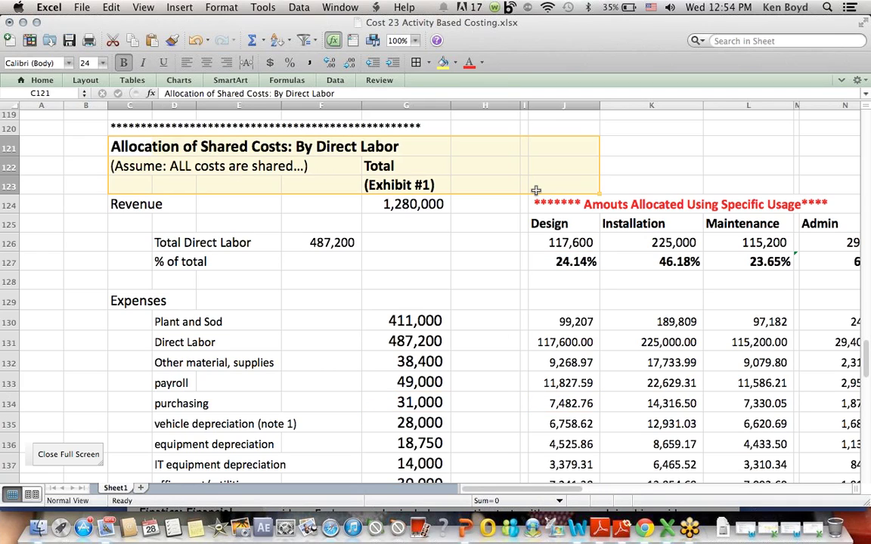
{"action": "left_click", "coordinate": [393, 241]}
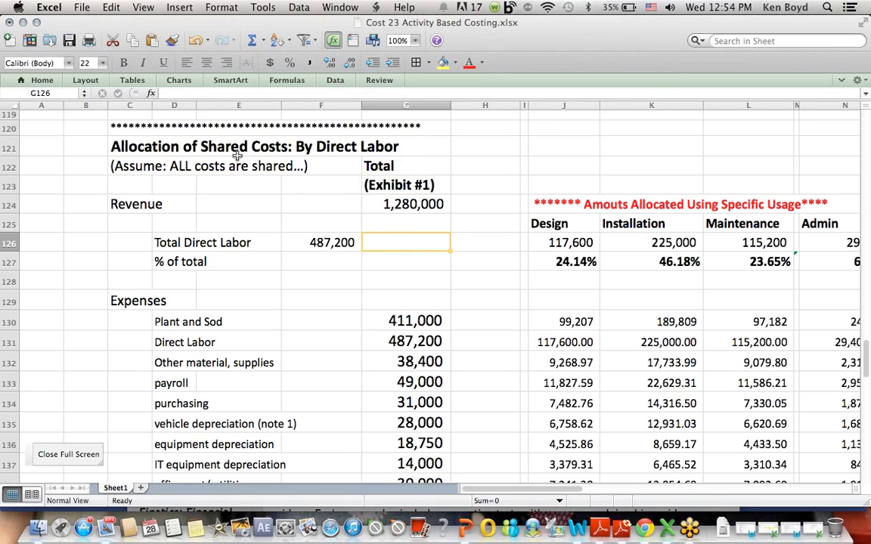
{"action": "left_click_drag", "start_coordinate": [236, 155], "coordinate": [461, 151]}
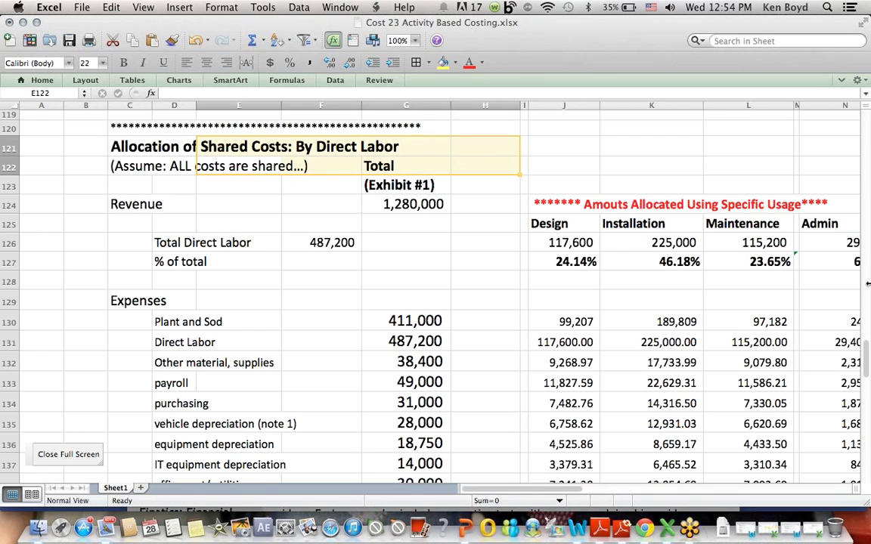
Step: Return to the Shared Cost Allocation section and highlight the usage-based allocations in rows 71 to 85, from office rent to equipment usage
{"action": "mouse_move", "coordinate": [867, 283]}
{"action": "left_mouse_down"}
{"action": "mouse_move", "coordinate": [867, 247]}
{"action": "mouse_move", "coordinate": [866, 266]}
{"action": "left_mouse_up"}
{"action": "left_click_drag", "start_coordinate": [159, 136], "coordinate": [743, 371]}
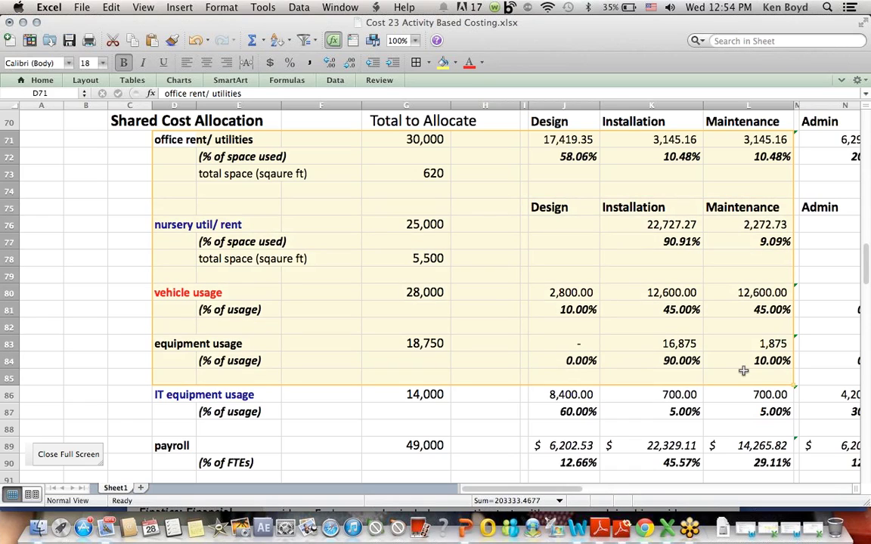
{"action": "left_click", "coordinate": [501, 276]}
Step: Go to the Allocation of Shared Costs: By Direct Labor and Direct Material section and highlight its title in row 148
{"action": "left_click_drag", "start_coordinate": [867, 257], "coordinate": [867, 399]}
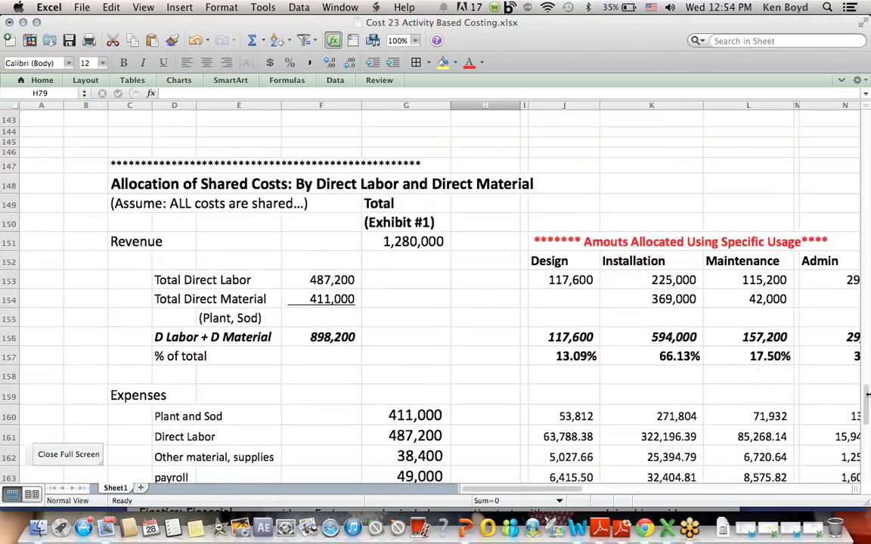
{"action": "left_click_drag", "start_coordinate": [296, 185], "coordinate": [569, 189]}
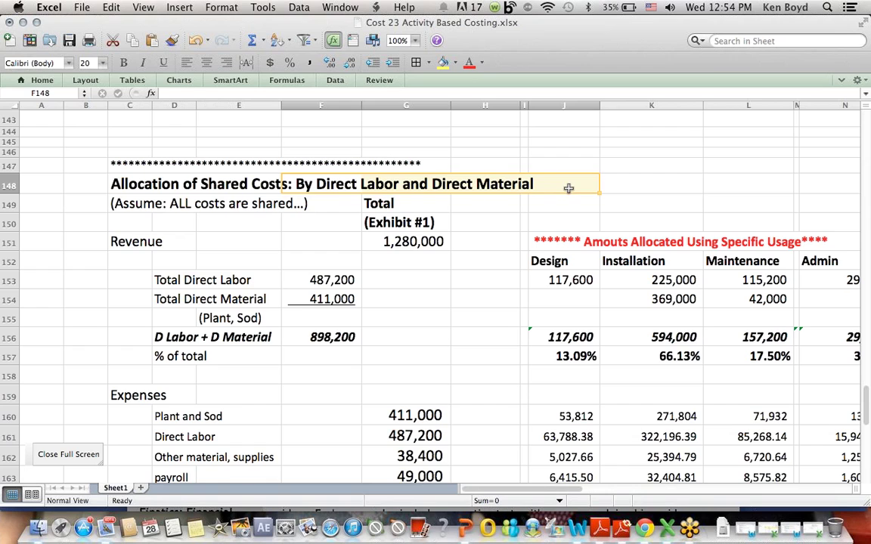
{"action": "left_click", "coordinate": [490, 302]}
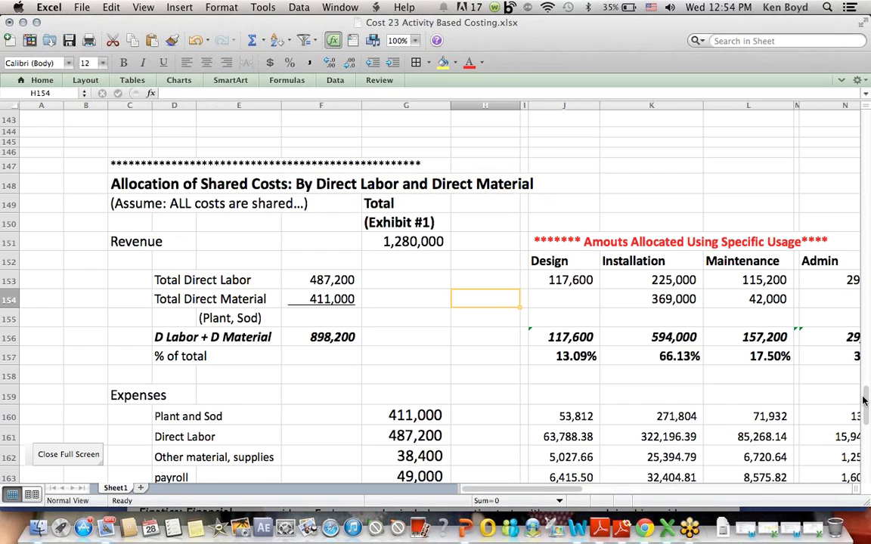
{"action": "left_click_drag", "start_coordinate": [866, 401], "coordinate": [866, 404]}
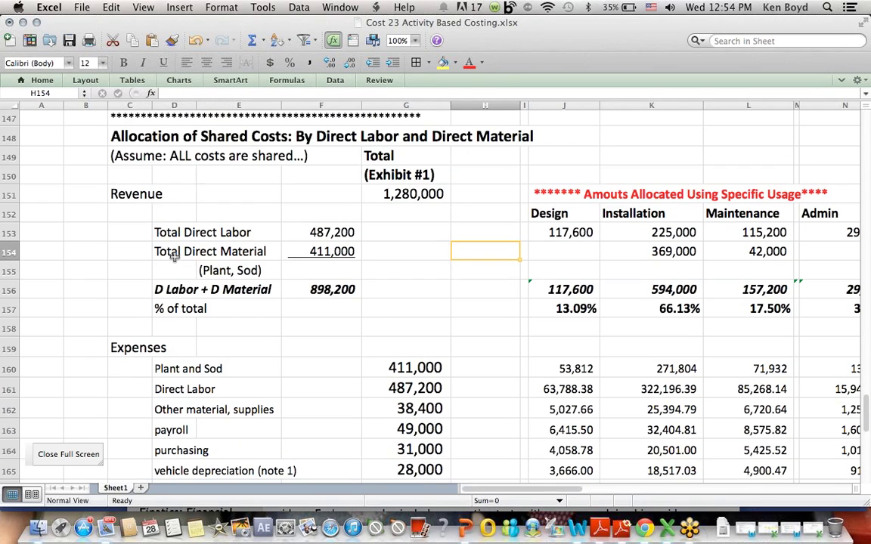
Step: Match Total Direct Labor and Total Direct Material to the expenses in G160 and G161, and check their sum in F156
{"action": "left_click_drag", "start_coordinate": [155, 231], "coordinate": [332, 276]}
{"action": "left_click", "coordinate": [414, 370]}
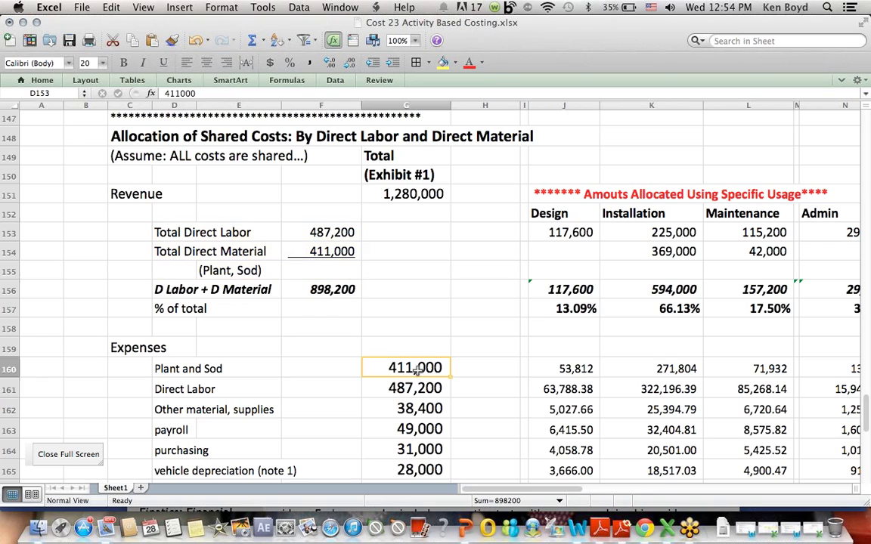
{"action": "left_click_drag", "start_coordinate": [415, 370], "coordinate": [415, 388]}
{"action": "left_click", "coordinate": [328, 290]}
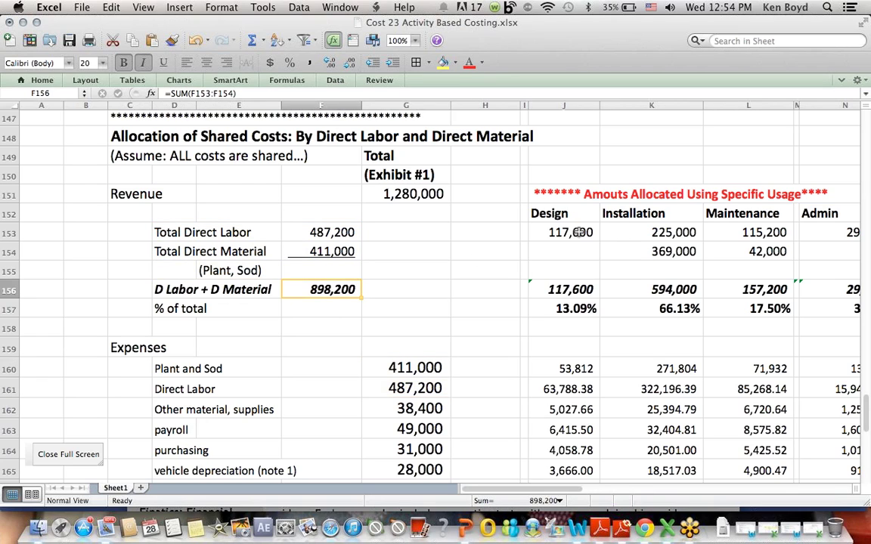
Step: Review the departmental direct labor amounts in row 153 and the direct material amounts in row 154, including Design's blank cell
{"action": "left_click_drag", "start_coordinate": [555, 232], "coordinate": [735, 233]}
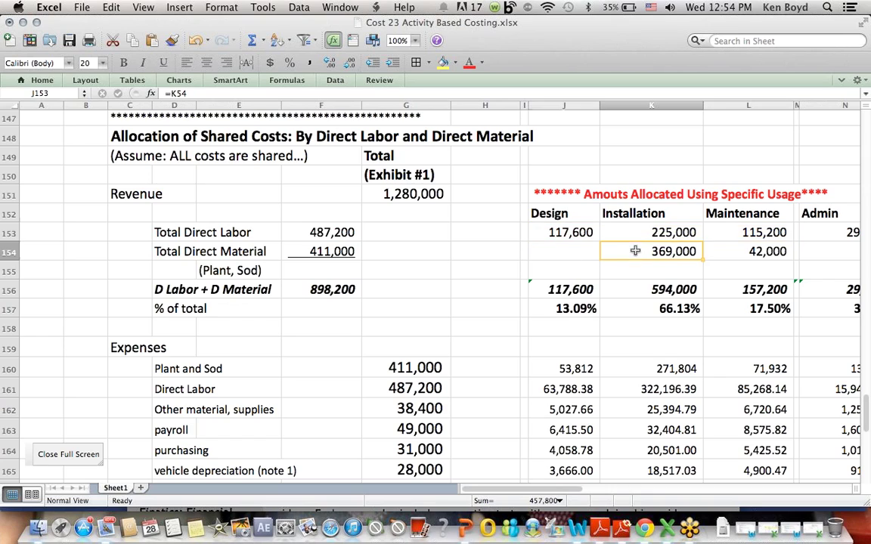
{"action": "left_click_drag", "start_coordinate": [635, 251], "coordinate": [653, 227]}
{"action": "left_click", "coordinate": [546, 227]}
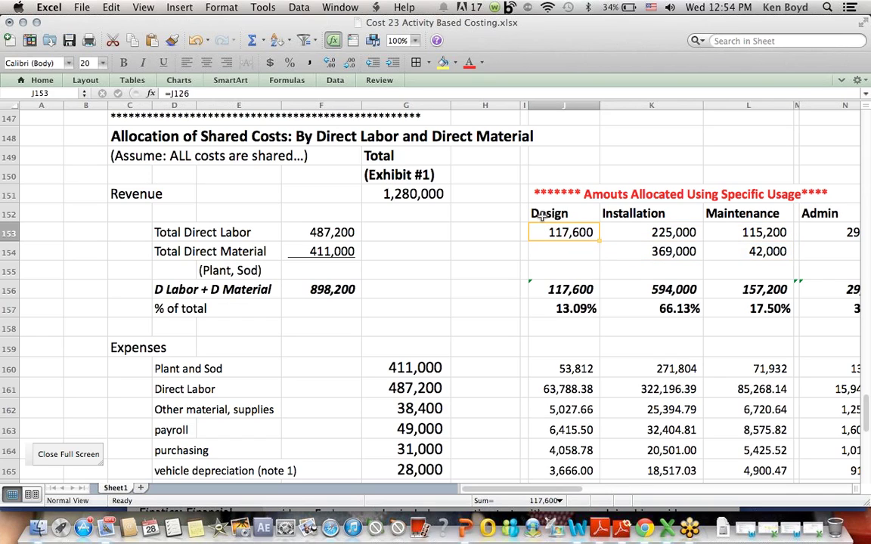
{"action": "left_click", "coordinate": [542, 250]}
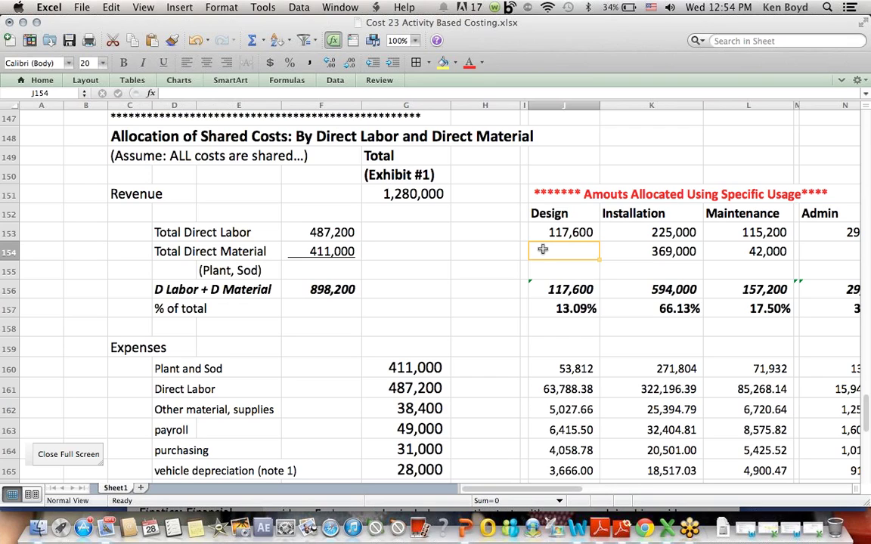
{"action": "left_click_drag", "start_coordinate": [647, 250], "coordinate": [756, 250]}
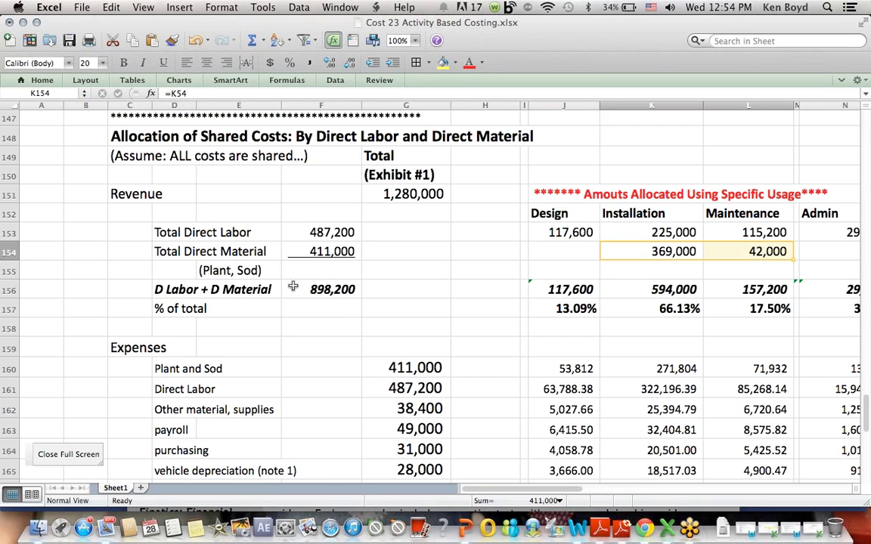
Step: Relate the Plant, Sod label in E155 to the direct material amounts for Installation and Maintenance in K154 and L154
{"action": "left_click", "coordinate": [208, 270]}
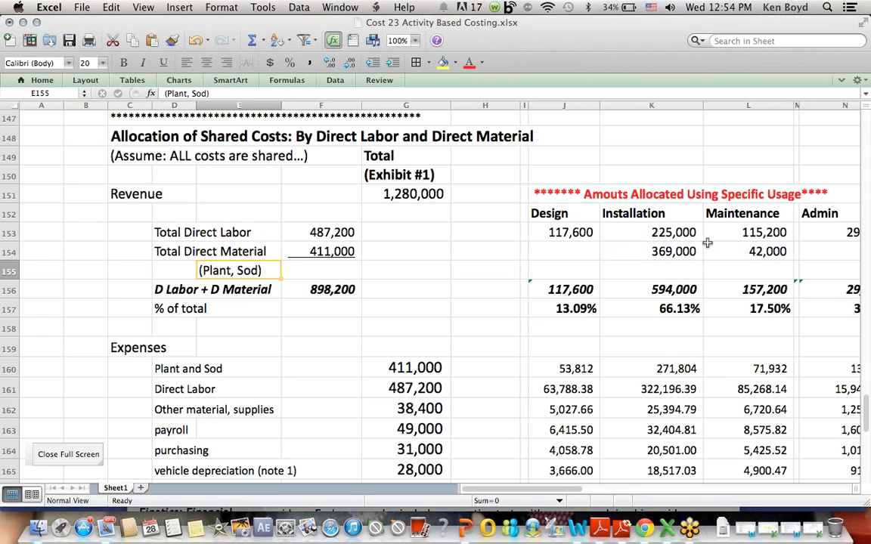
{"action": "left_click", "coordinate": [684, 251]}
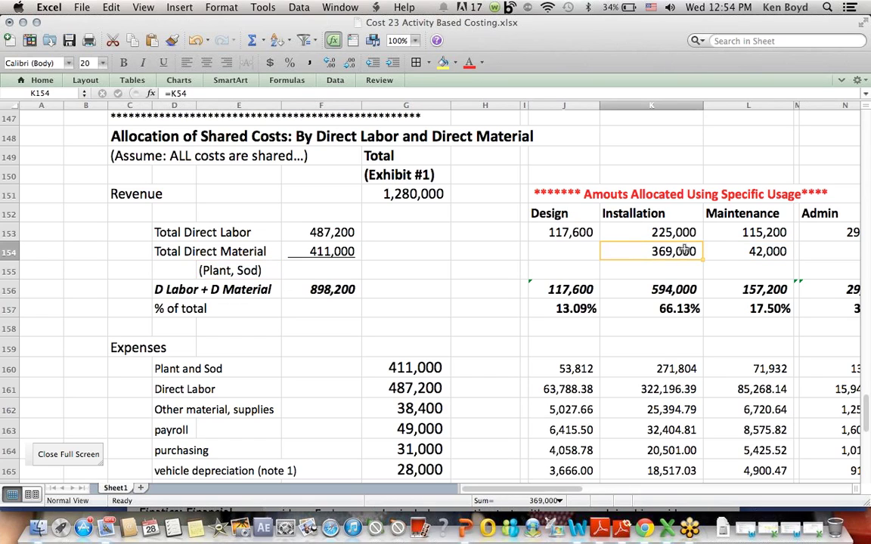
{"action": "left_click", "coordinate": [749, 253]}
{"action": "left_click", "coordinate": [647, 255]}
{"action": "left_click", "coordinate": [756, 251]}
{"action": "left_click_drag", "start_coordinate": [637, 214], "coordinate": [722, 214]}
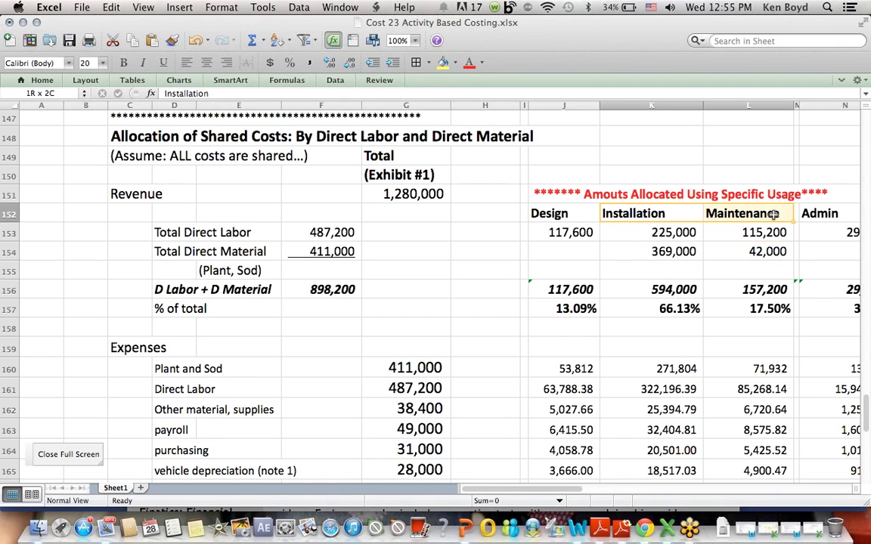
{"action": "left_click_drag", "start_coordinate": [649, 252], "coordinate": [762, 253]}
Step: Inspect the formula in K156 that adds Installation's direct labor and direct material
{"action": "left_click", "coordinate": [607, 289]}
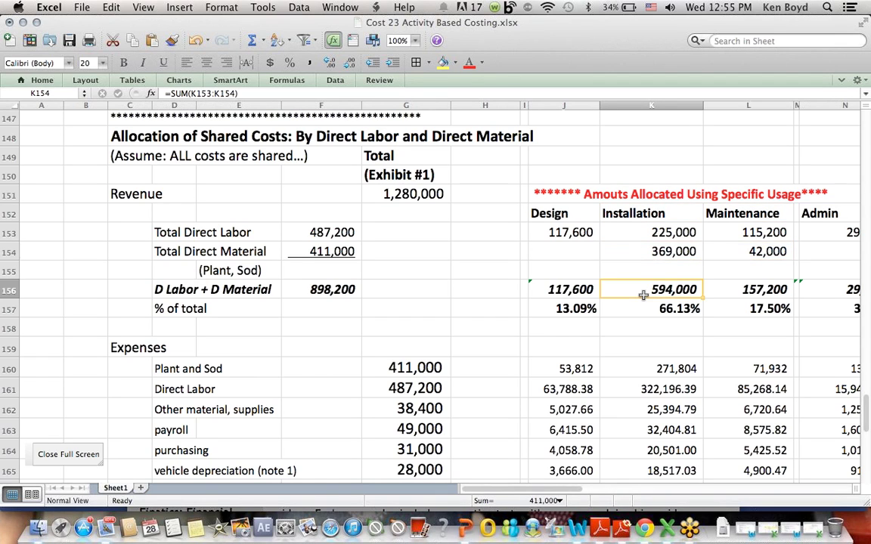
{"action": "left_click", "coordinate": [212, 93]}
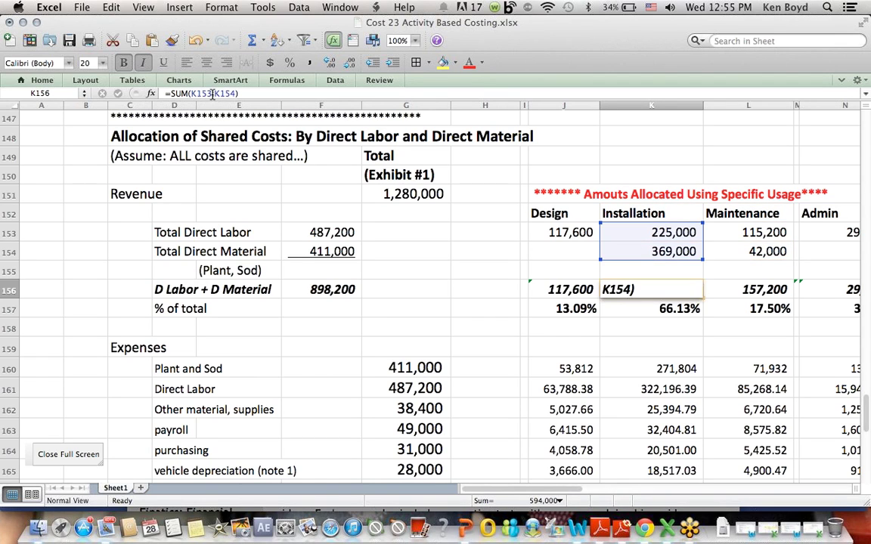
{"action": "key", "text": "Return"}
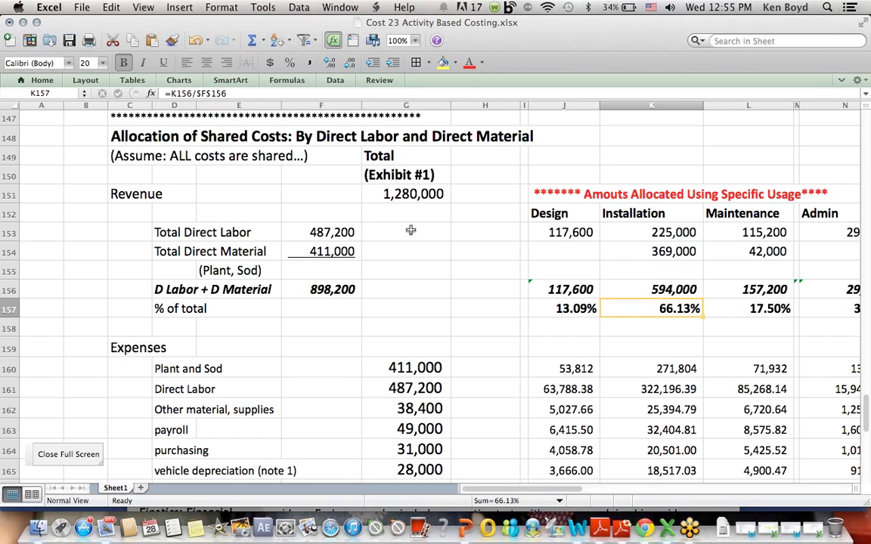
Step: Inspect the formula in K157 that divides Installation's combined labor and material by the overall total in F156
{"action": "left_click", "coordinate": [662, 284]}
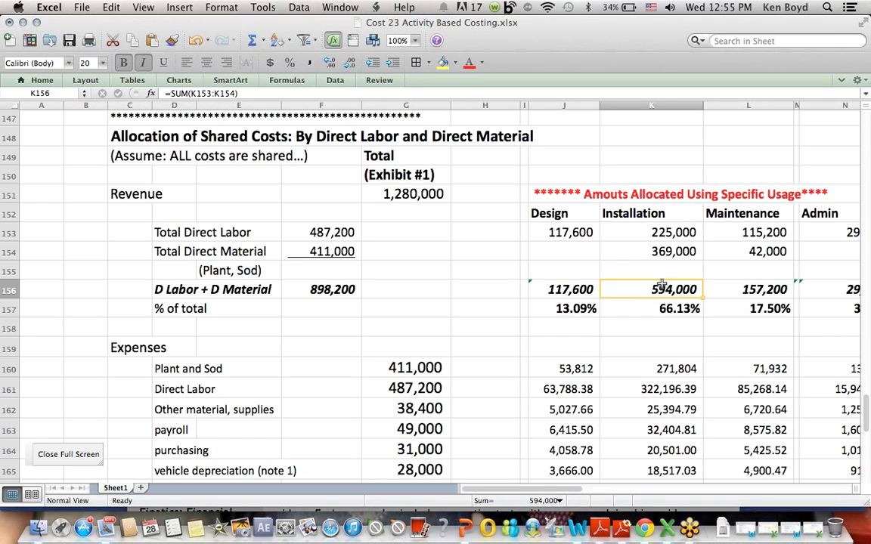
{"action": "left_click", "coordinate": [663, 306]}
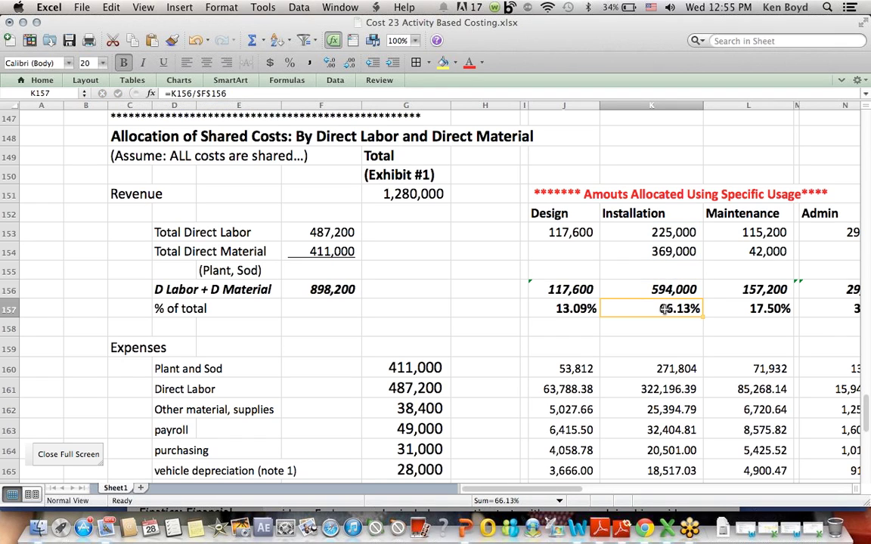
{"action": "left_click", "coordinate": [198, 93]}
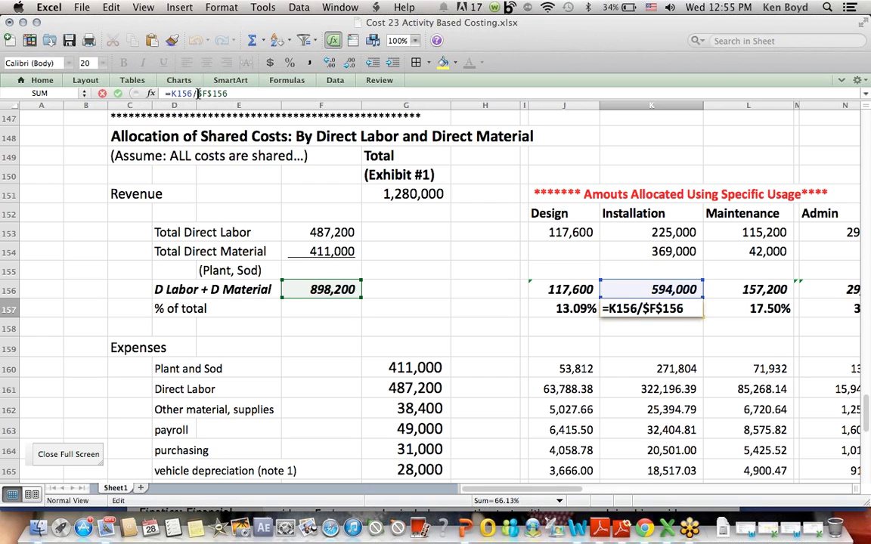
{"action": "key", "text": "Return"}
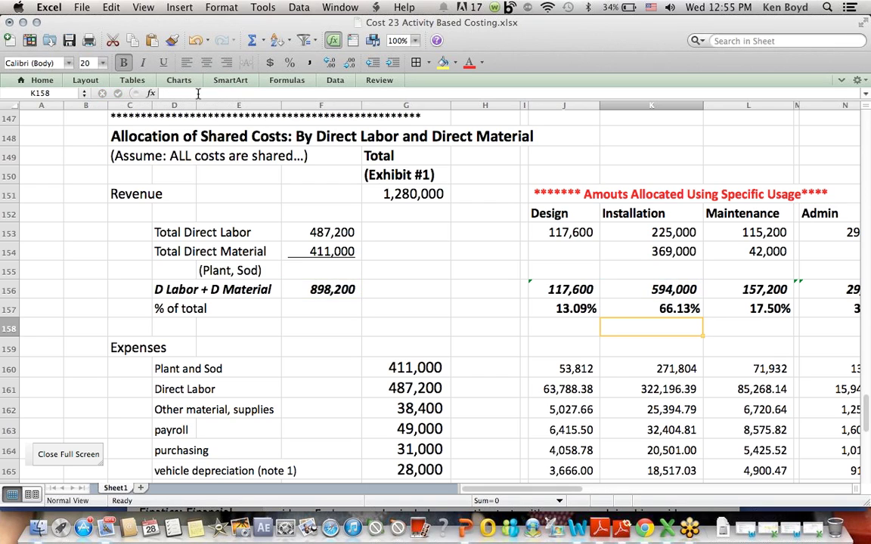
Step: Inspect the formulas in K162 and K163 that allocate other material and payroll costs using Installation's percentage in K157
{"action": "left_click", "coordinate": [656, 305]}
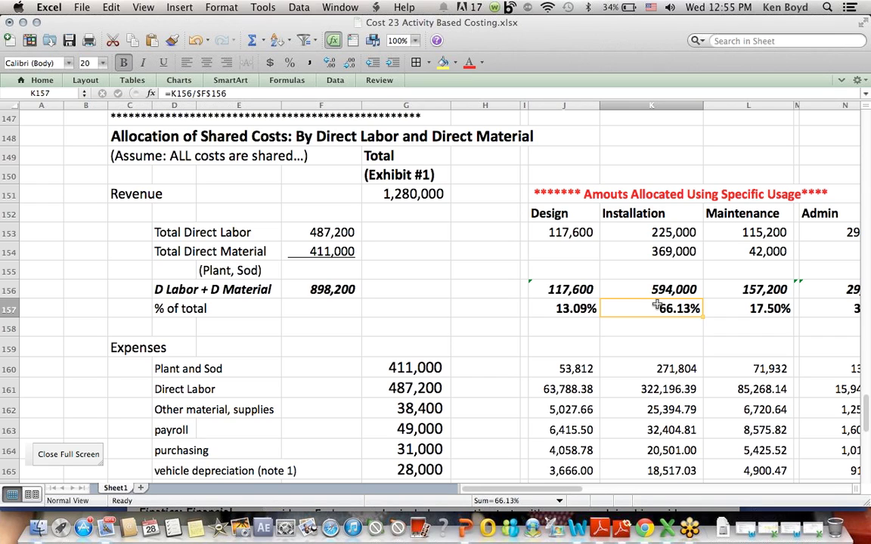
{"action": "left_click", "coordinate": [652, 409]}
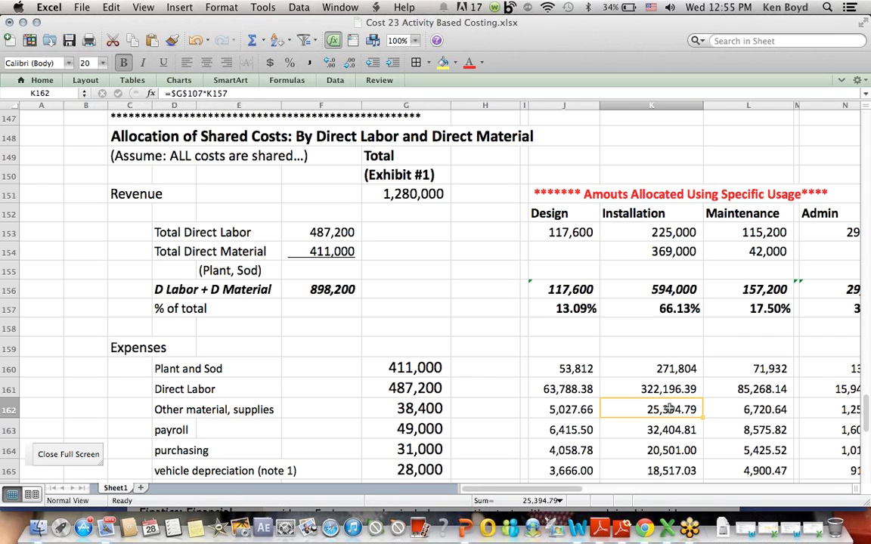
{"action": "left_click", "coordinate": [199, 93]}
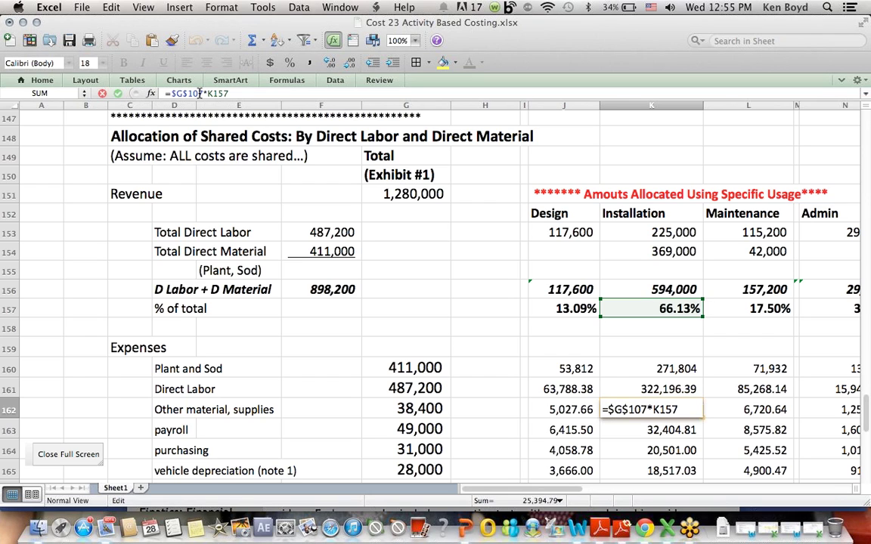
{"action": "key", "text": "Return"}
{"action": "left_click", "coordinate": [199, 93]}
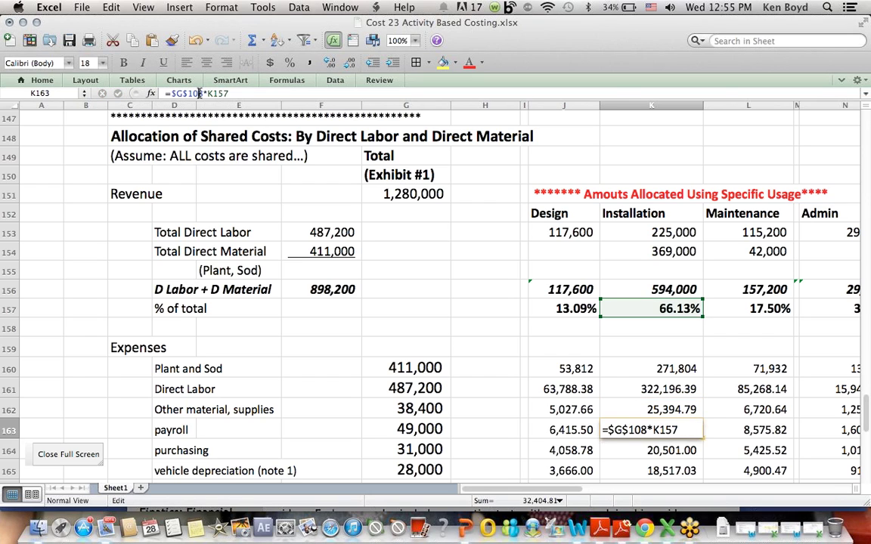
{"action": "key", "text": "Return"}
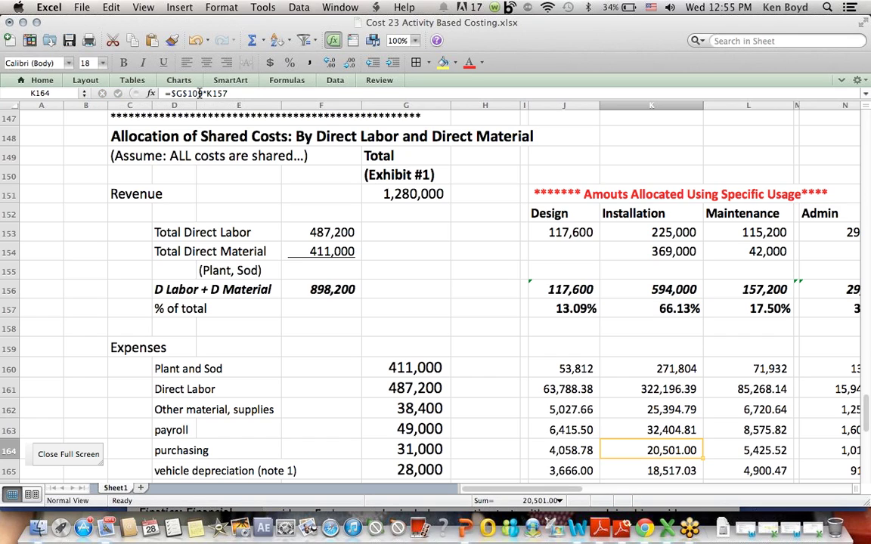
Step: Compare the direct labor and direct material heading in row 148 with the specific-usage Shared Cost Allocation block, highlighting C70:L87
{"action": "left_click_drag", "start_coordinate": [235, 141], "coordinate": [565, 122]}
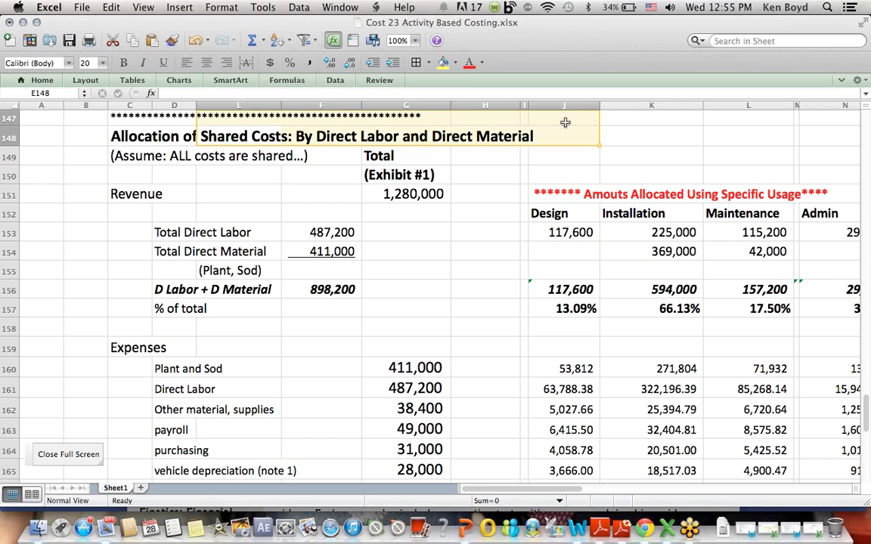
{"action": "left_click", "coordinate": [680, 148]}
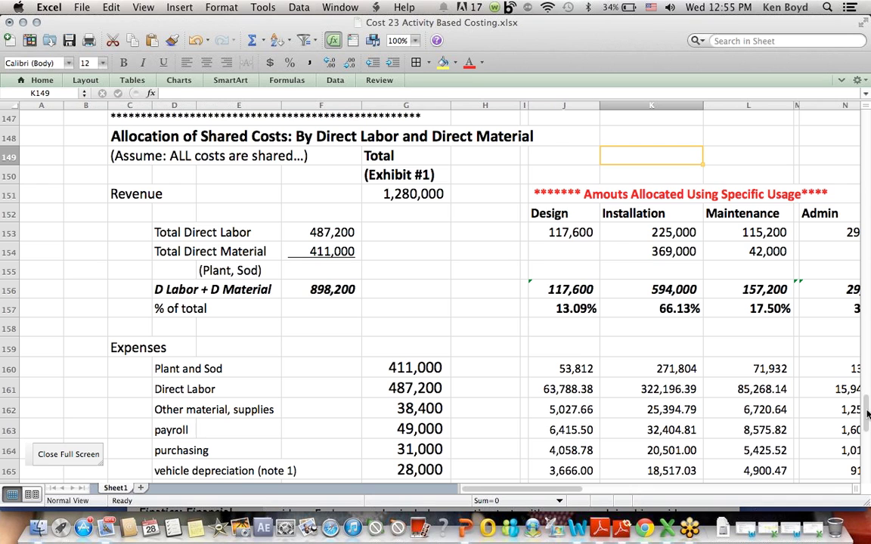
{"action": "scroll", "coordinate": [863, 409], "scroll_direction": "up", "scroll_amount": 7}
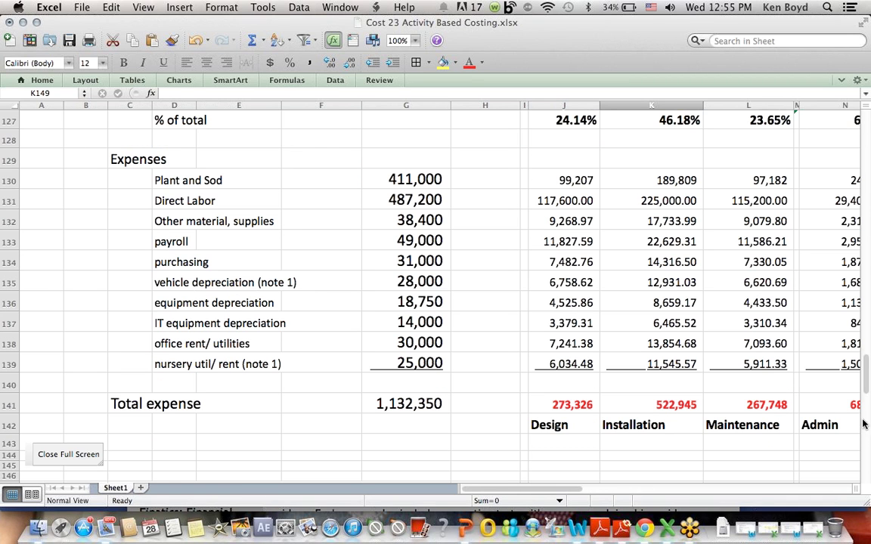
{"action": "left_click_drag", "start_coordinate": [866, 382], "coordinate": [867, 293]}
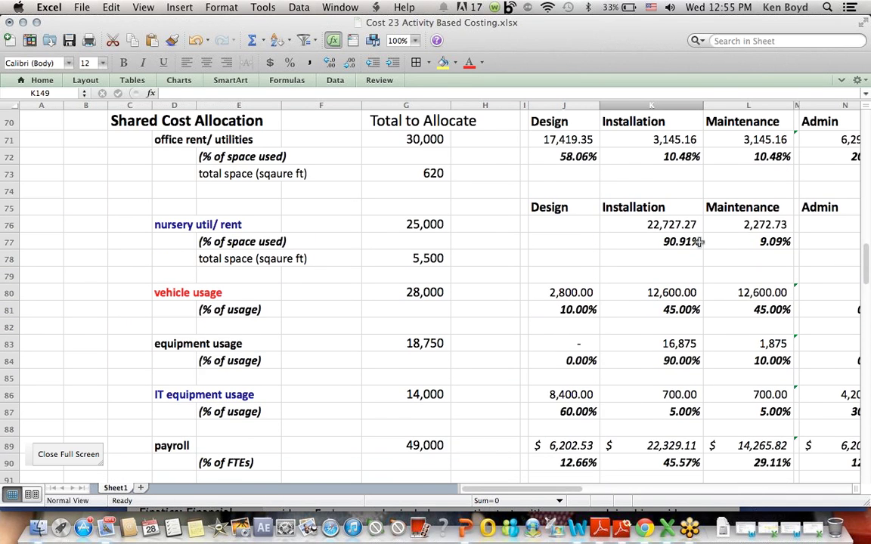
{"action": "left_click_drag", "start_coordinate": [128, 119], "coordinate": [749, 411]}
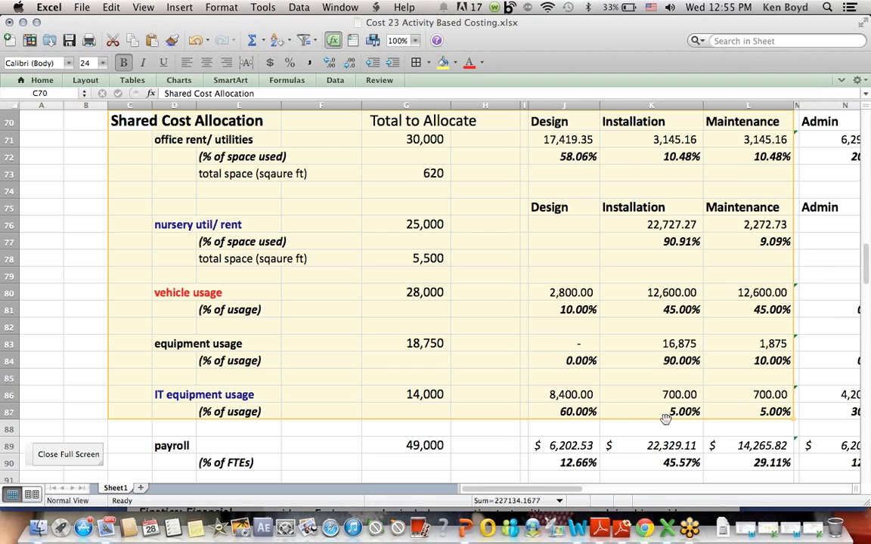
Step: Switch to Chrome and open the Cost Accounting for Dummies: Book Cover page on stltest.net
{"action": "left_click", "coordinate": [644, 527]}
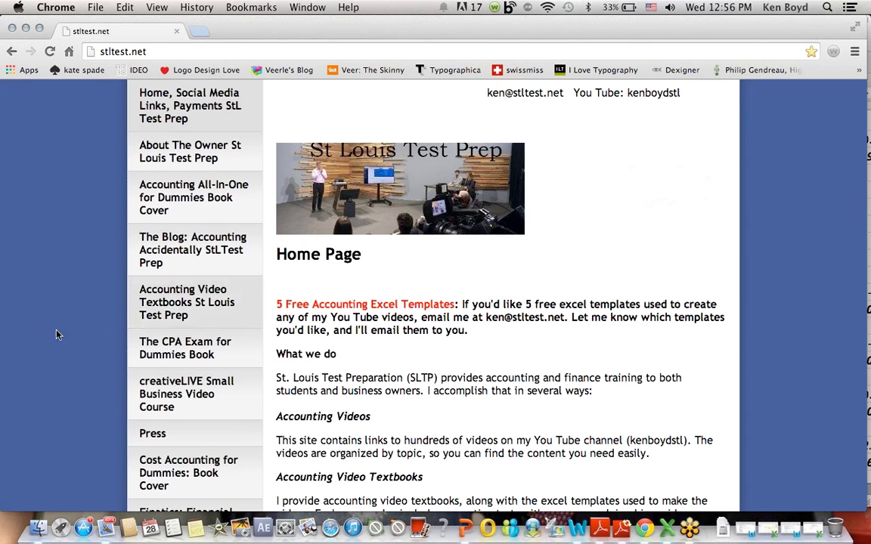
{"action": "scroll", "coordinate": [52, 337], "scroll_direction": "down", "scroll_amount": 4}
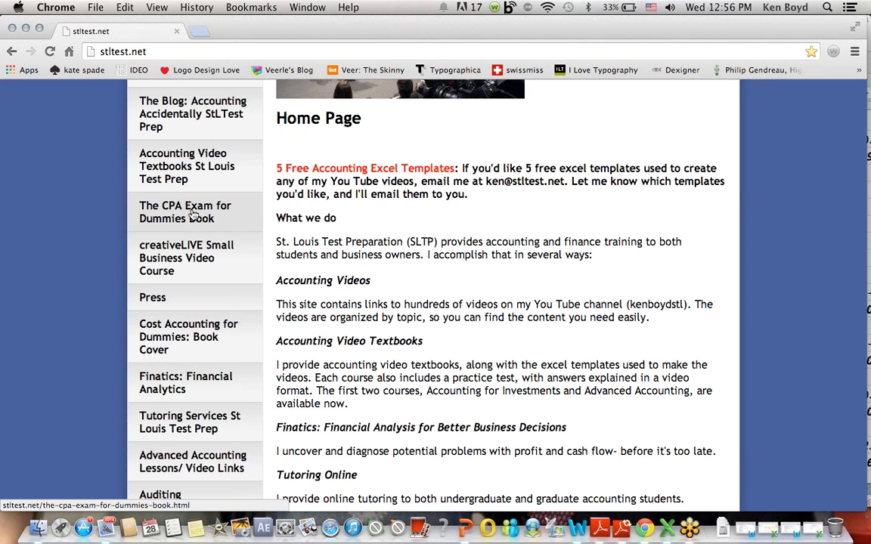
{"action": "left_click", "coordinate": [200, 337]}
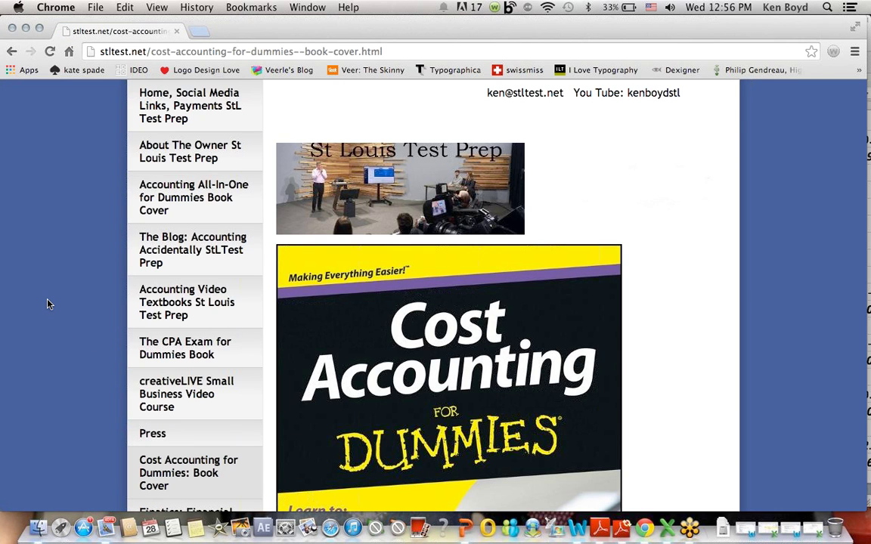
Step: View the full Cost Accounting for Dummies cover and open the Tutoring Services St Louis Test Prep page
{"action": "scroll", "coordinate": [47, 304], "scroll_direction": "down", "scroll_amount": 7}
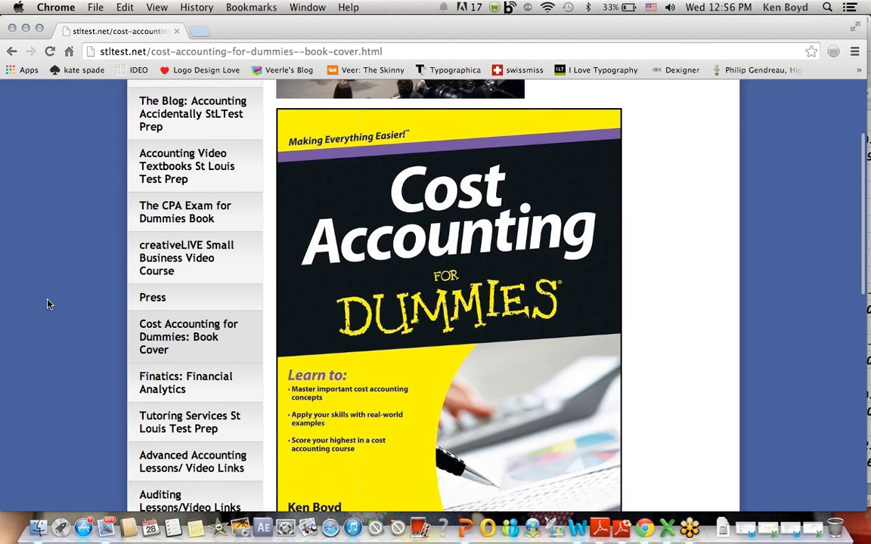
{"action": "scroll", "coordinate": [47, 304], "scroll_direction": "down", "scroll_amount": 2}
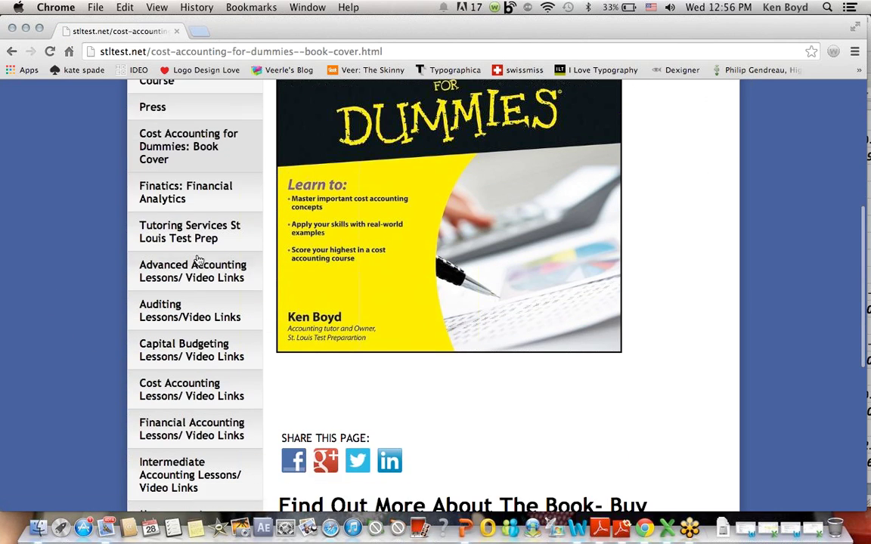
{"action": "left_click", "coordinate": [190, 231]}
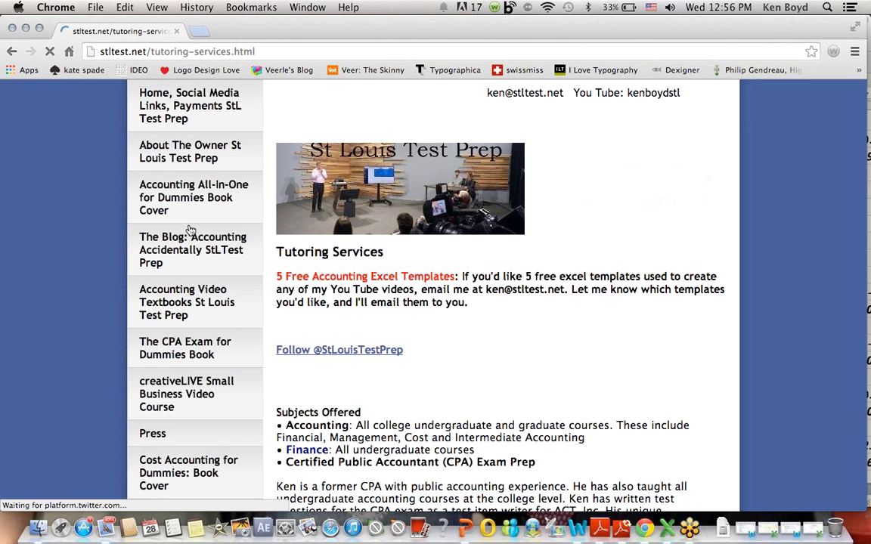